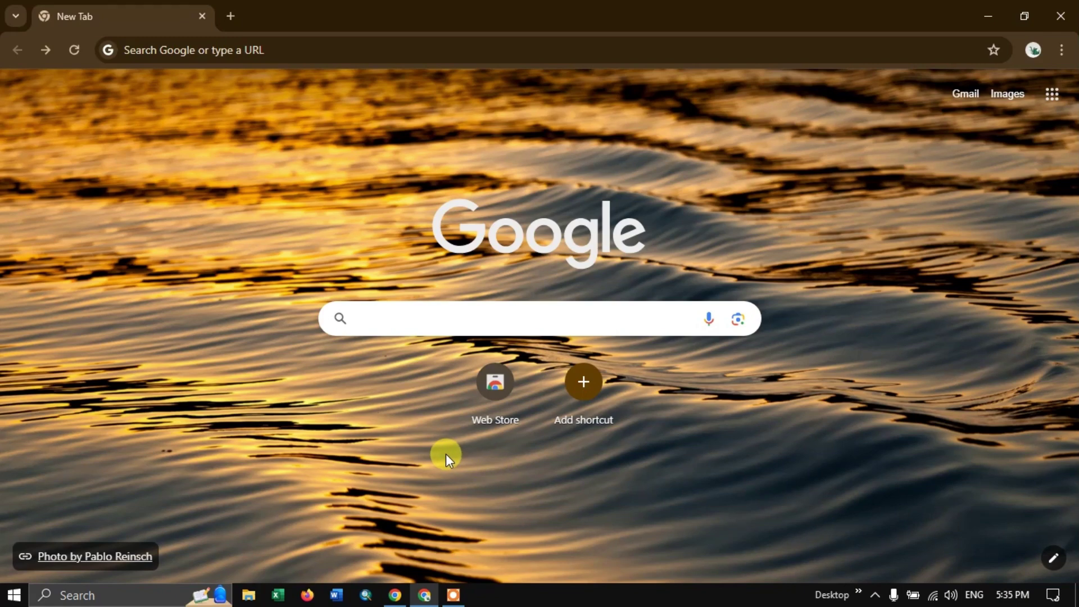
Search Google for 'bhukosh' and go to the bhukosh.gsi.gov.in portal.
left_click(385, 316)
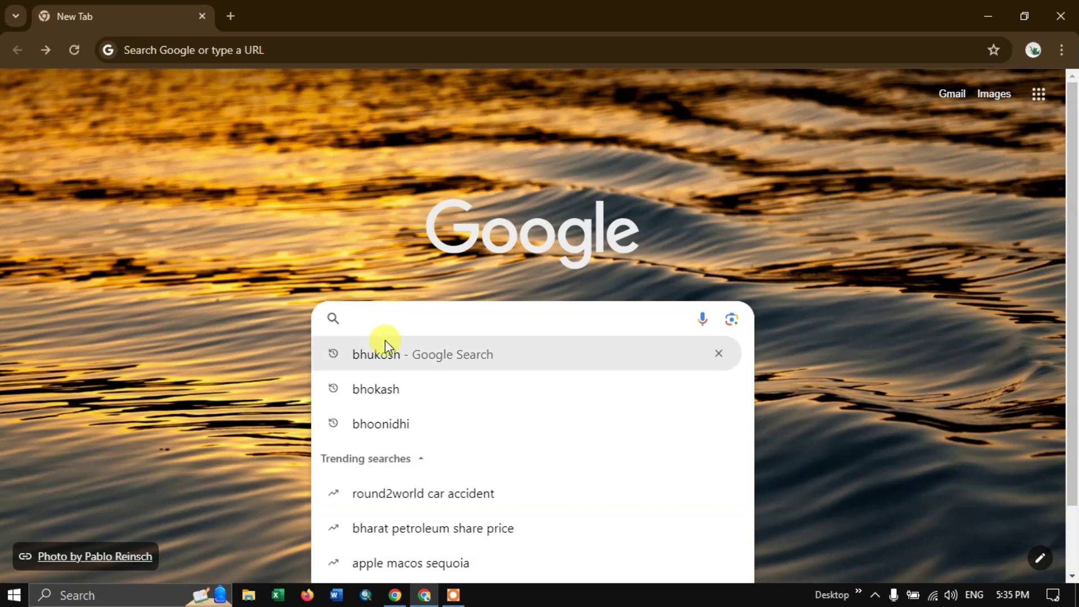
left_click(387, 361)
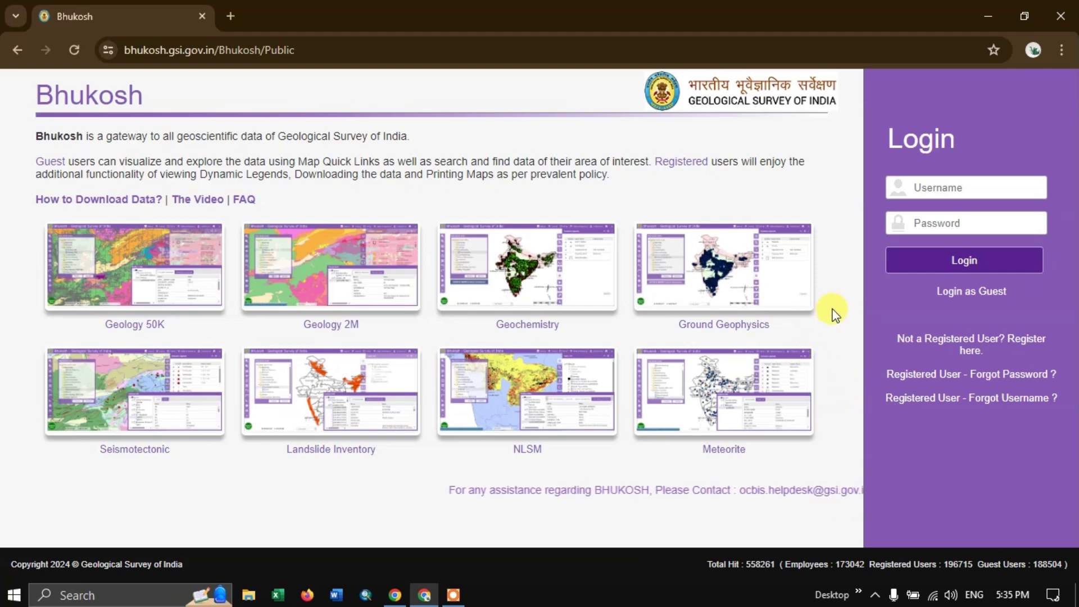
Go to the GSI External Sign In page and choose 'Register as New External User'.
left_click(1029, 348)
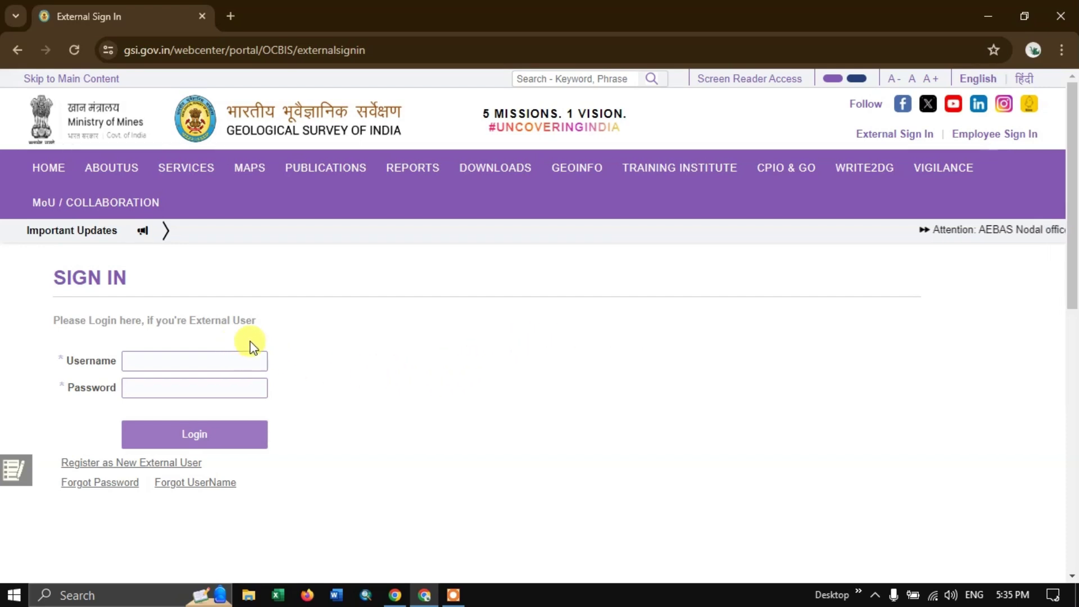
scroll(346, 345, "down", 1)
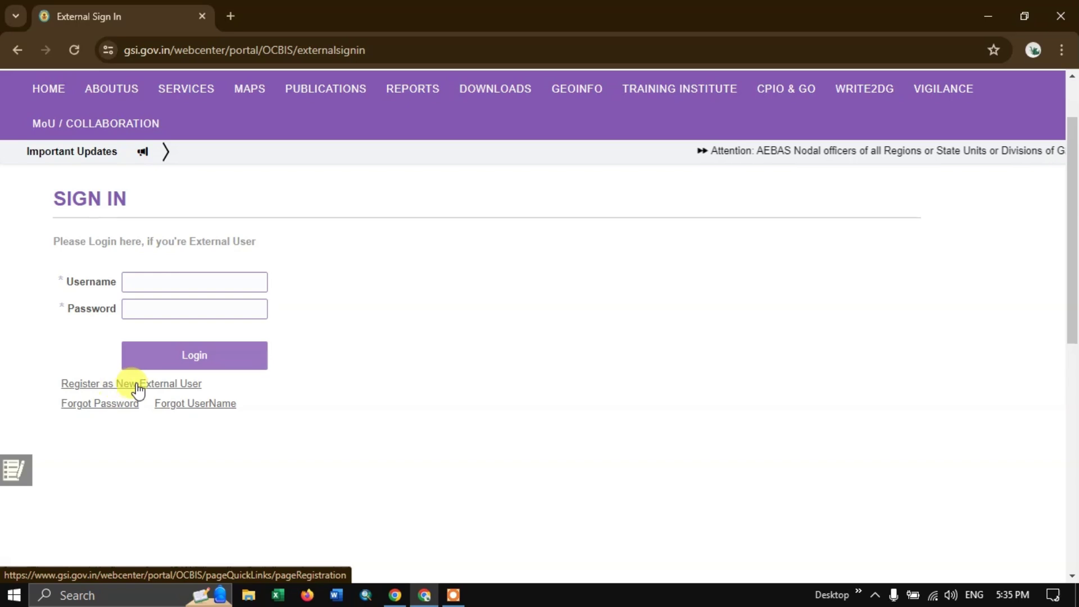
left_click(180, 385)
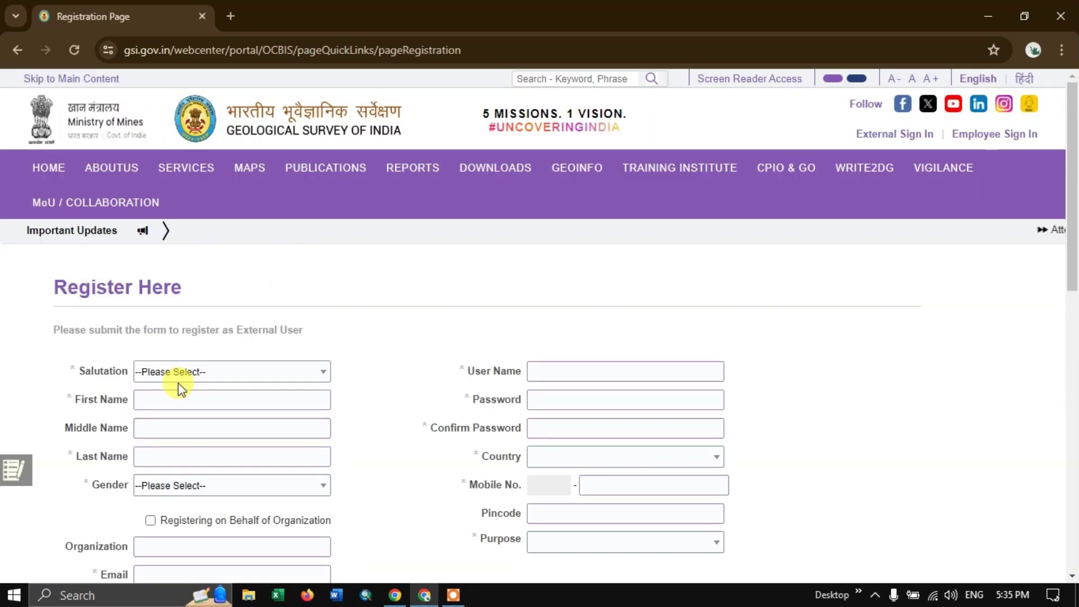
scroll(291, 323, "down", 2)
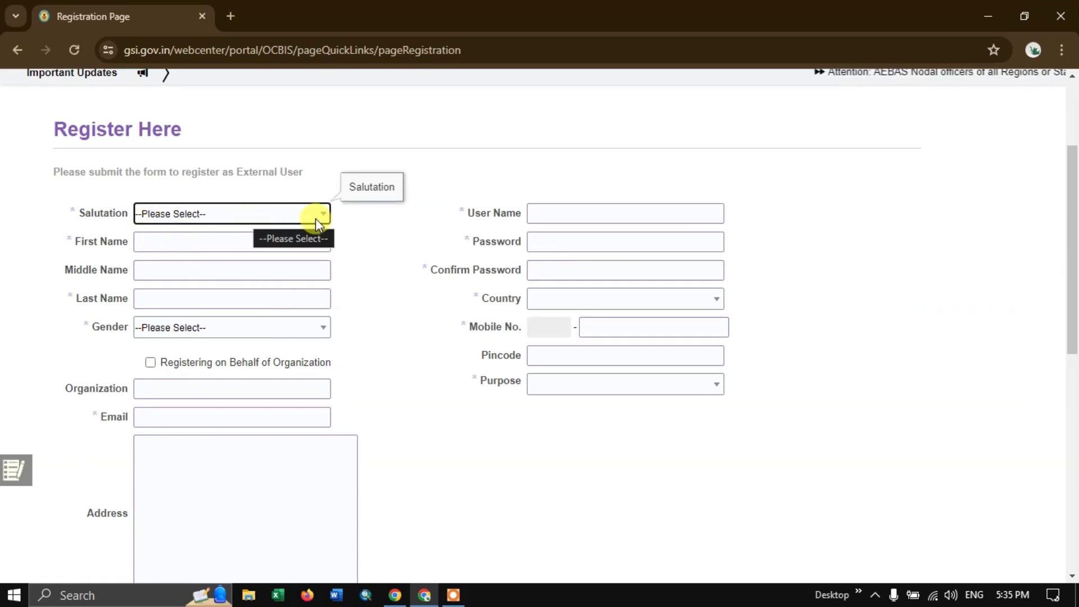
scroll(316, 218, "down", 1)
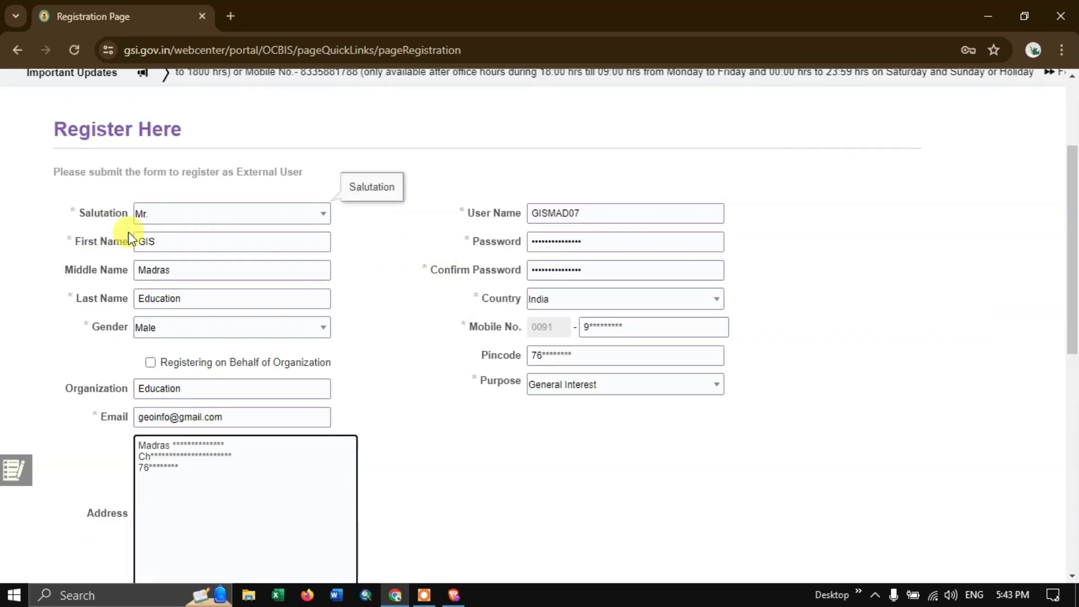
scroll(362, 297, "down", 1)
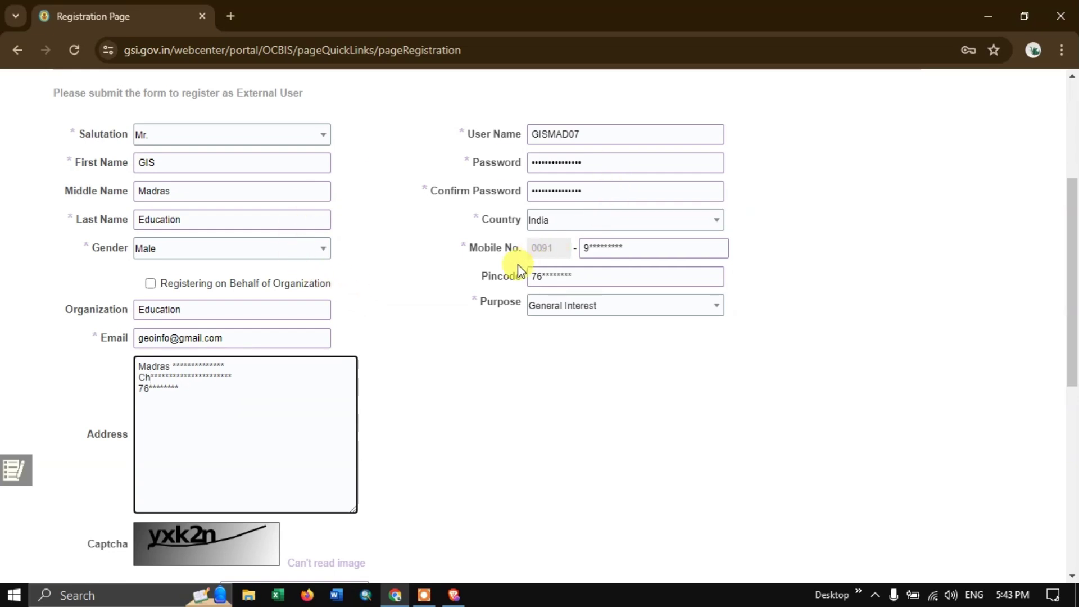
scroll(472, 289, "down", 3)
scroll(458, 294, "down", 2)
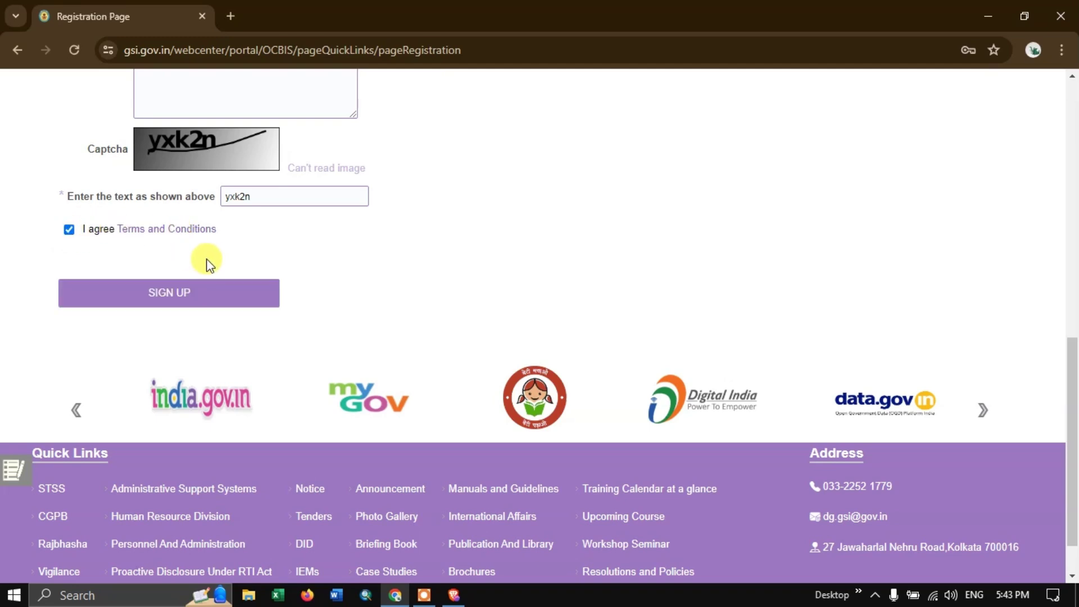
Submit the completed registration form with SIGN UP to request an OTP.
left_click(182, 300)
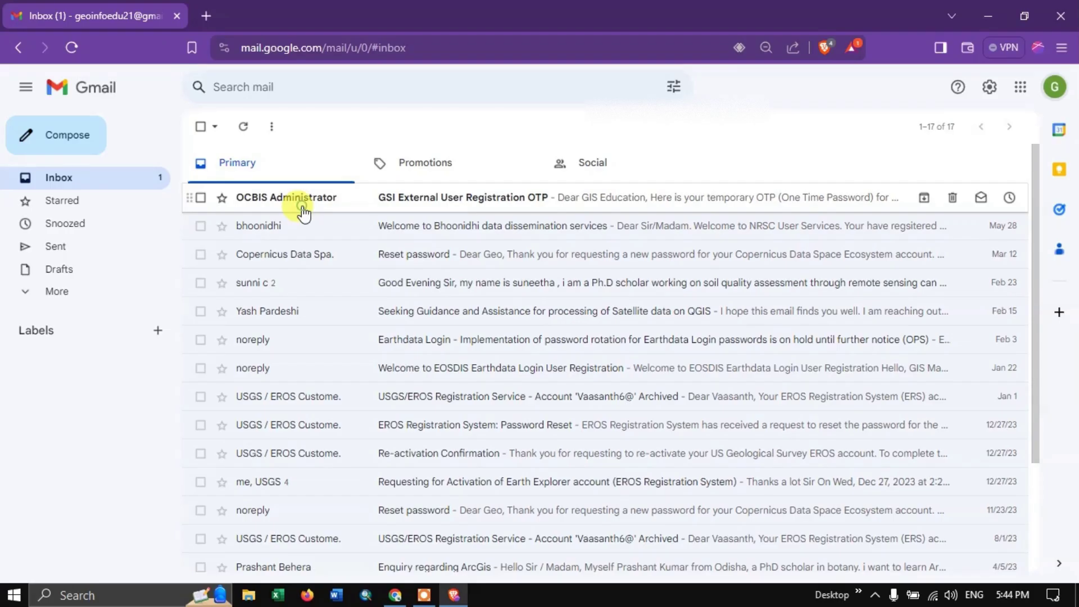
Enter the OTP from the Gmail registration email, confirm it, and acknowledge the Success message.
left_click(302, 211)
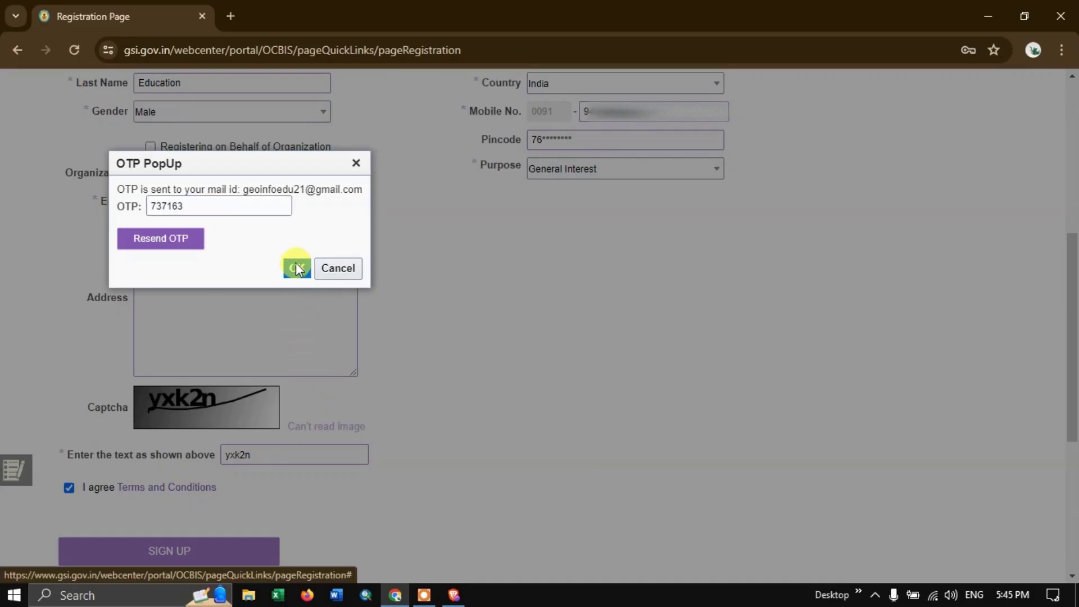
left_click(297, 268)
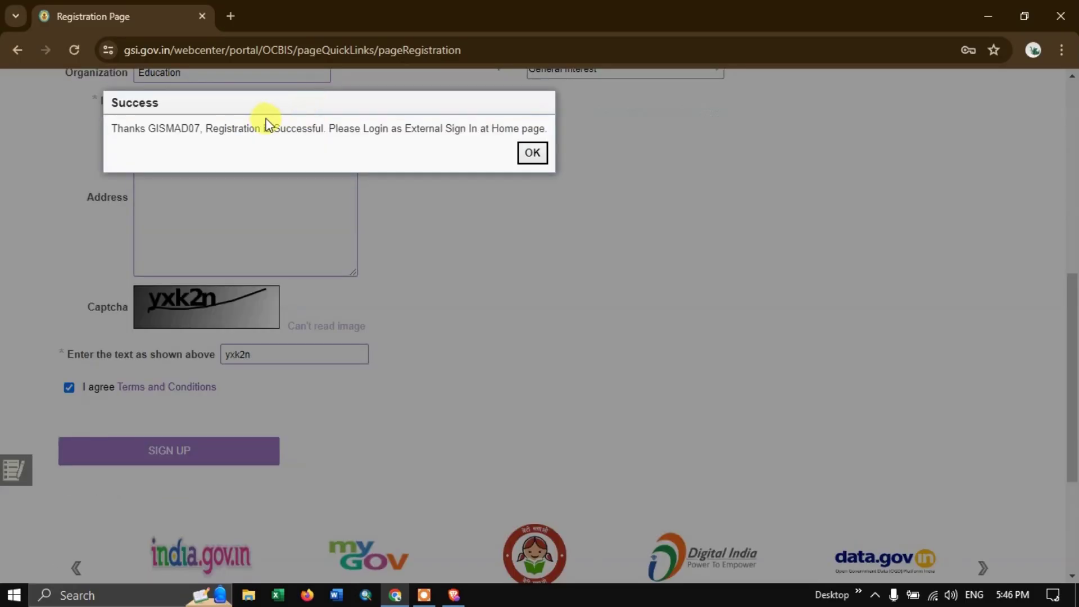
left_click(524, 151)
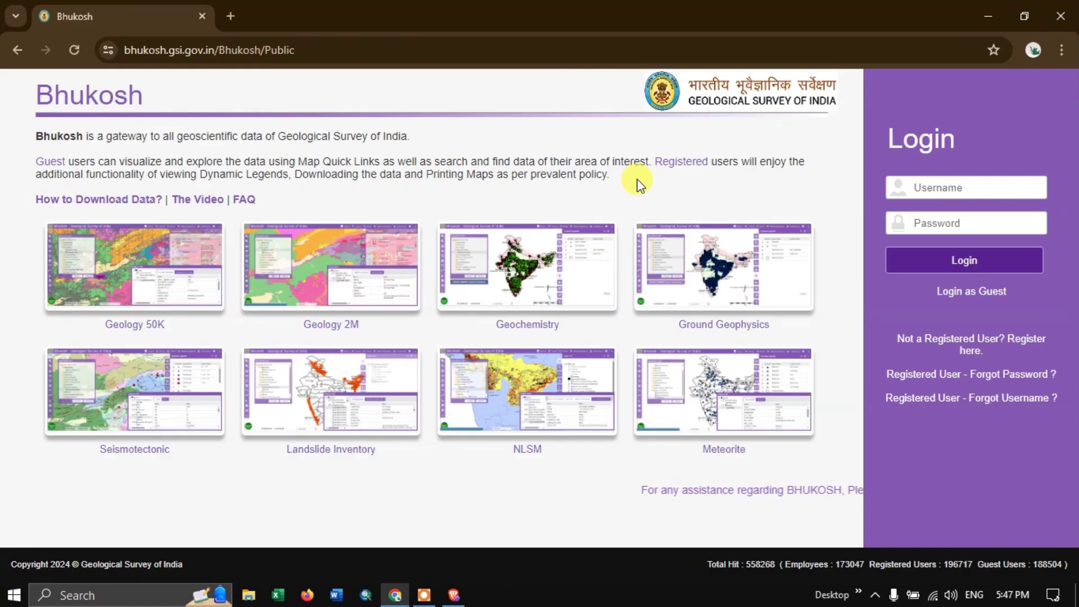
Log in to Bhukosh with Chrome's saved credentials, dismissing the Windows Hello prompt.
left_click(947, 191)
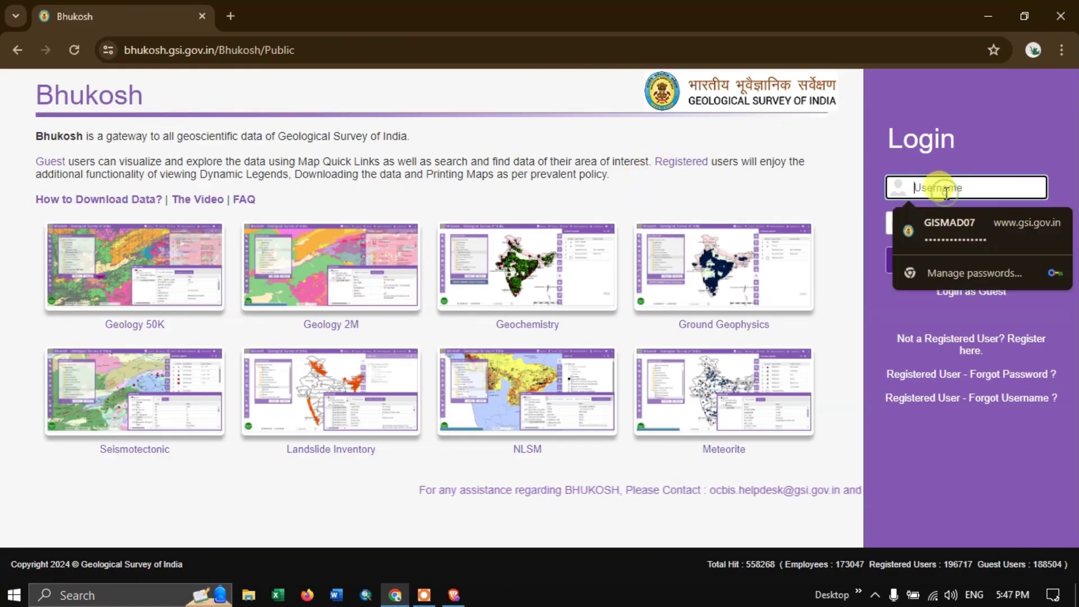
left_click(949, 225)
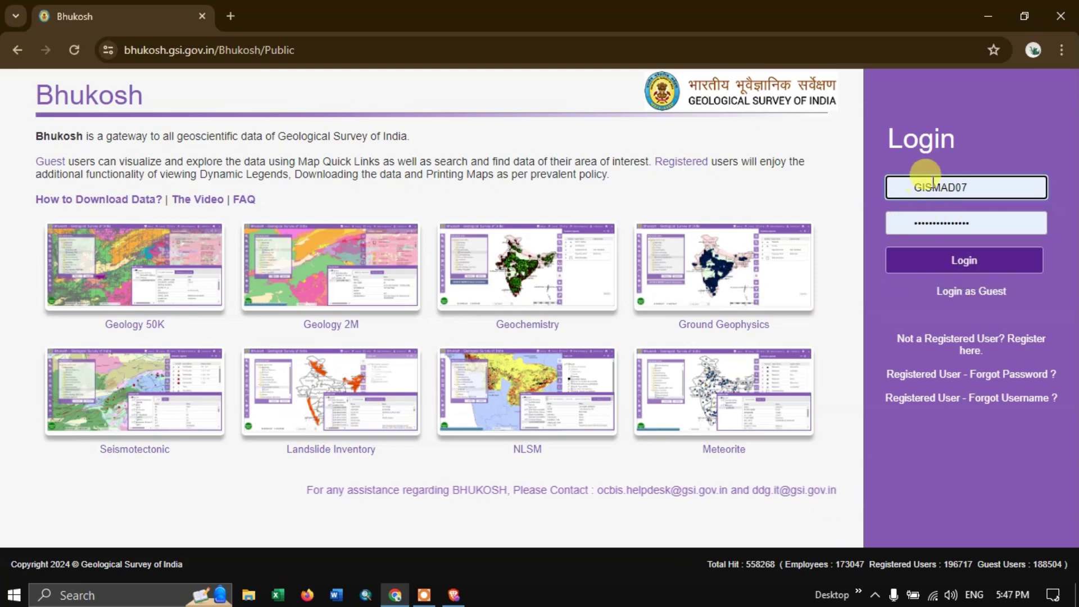
left_click(960, 264)
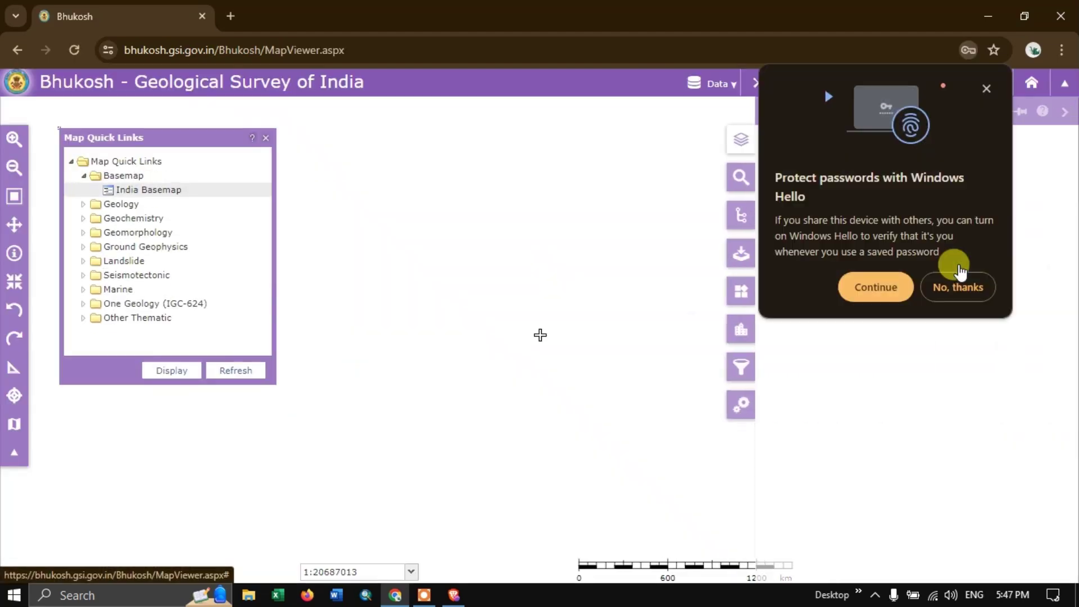
left_click(960, 286)
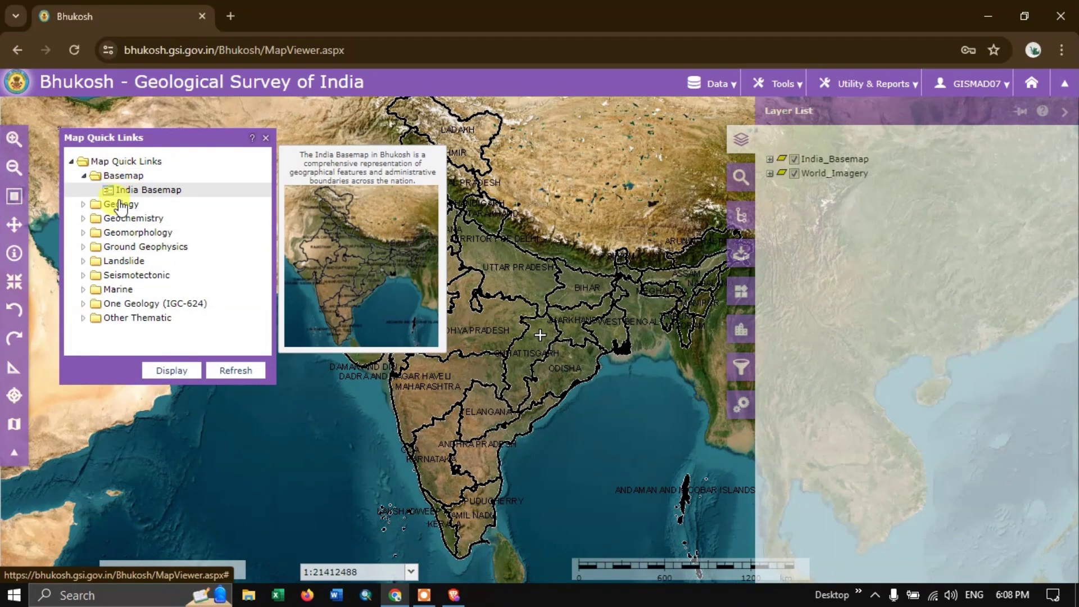
Display the Geology 2M map from Map Quick Links, then switch back to the India Basemap.
left_click(83, 204)
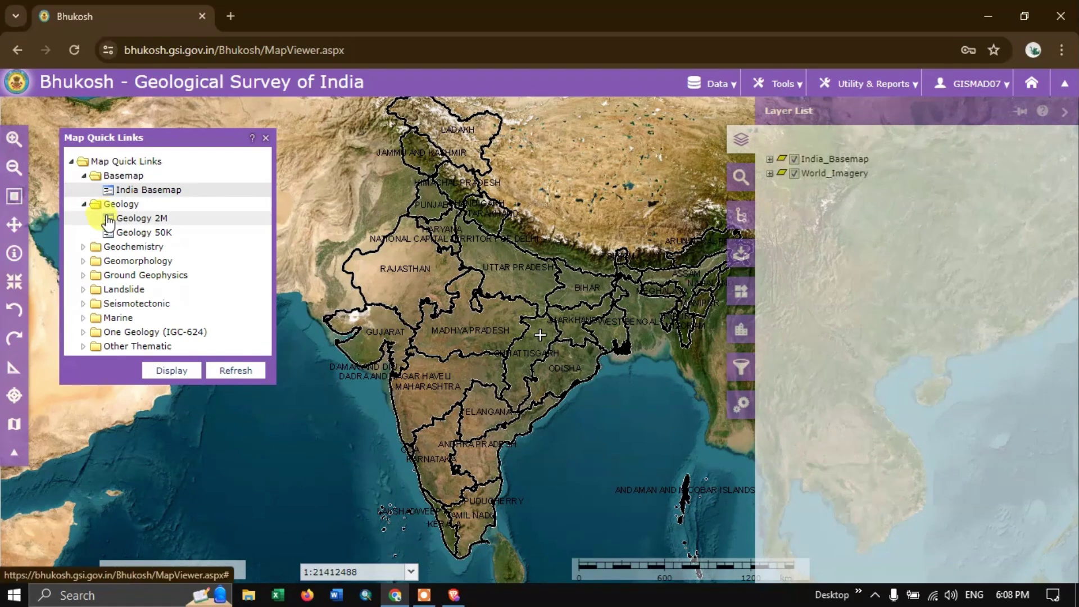
left_click(138, 220)
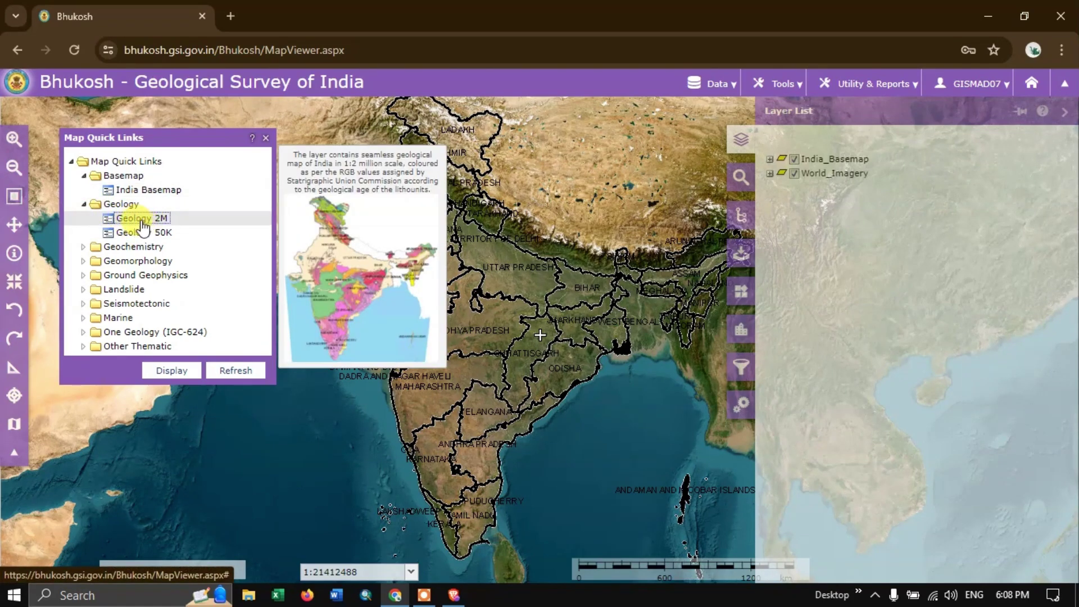
left_click(174, 374)
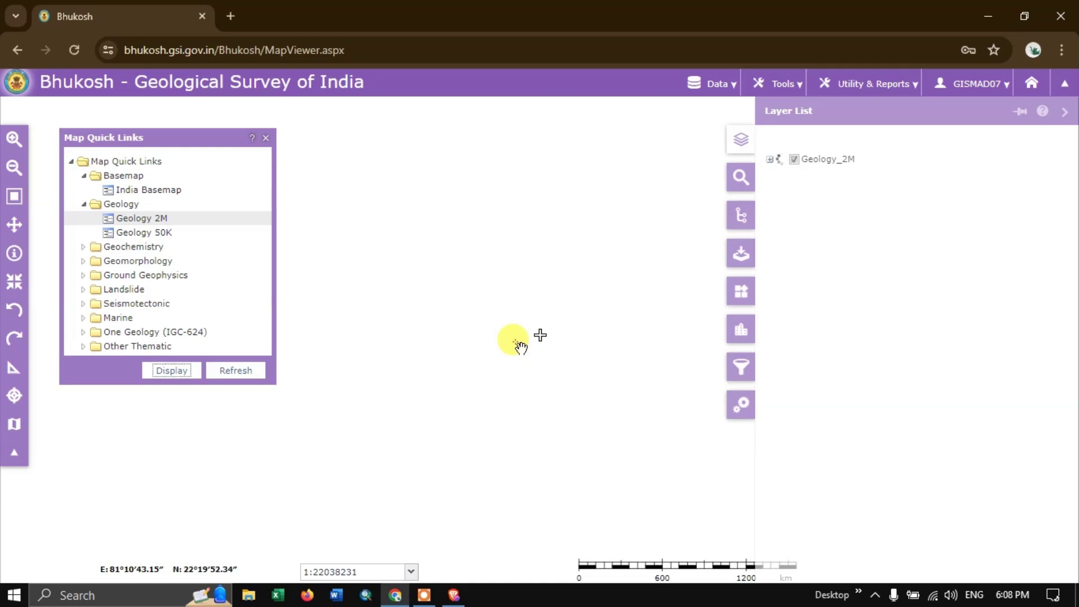
scroll(527, 348, "up", 1)
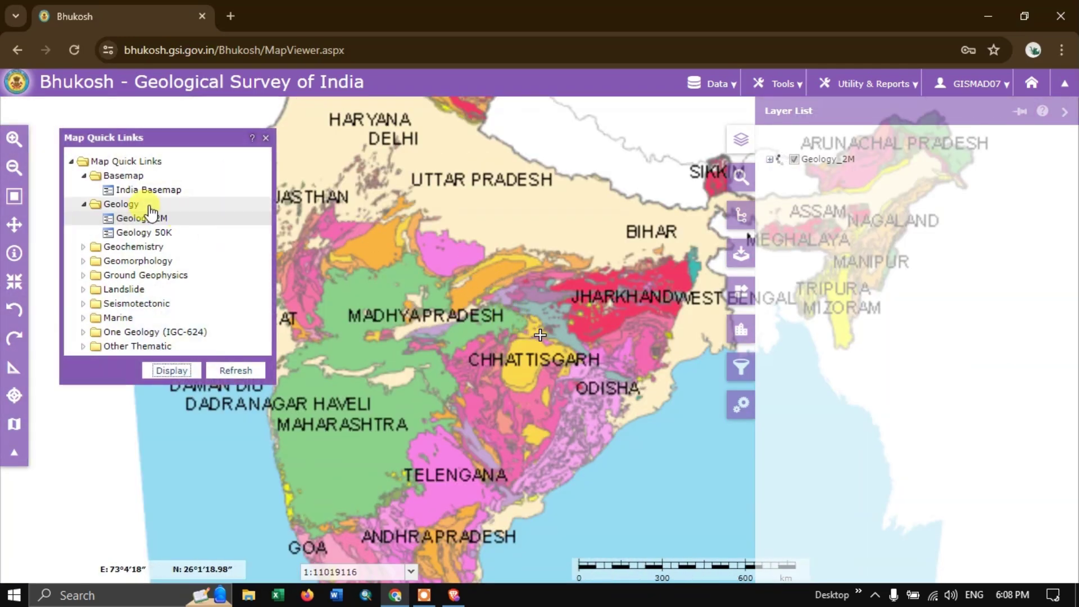
left_click(147, 190)
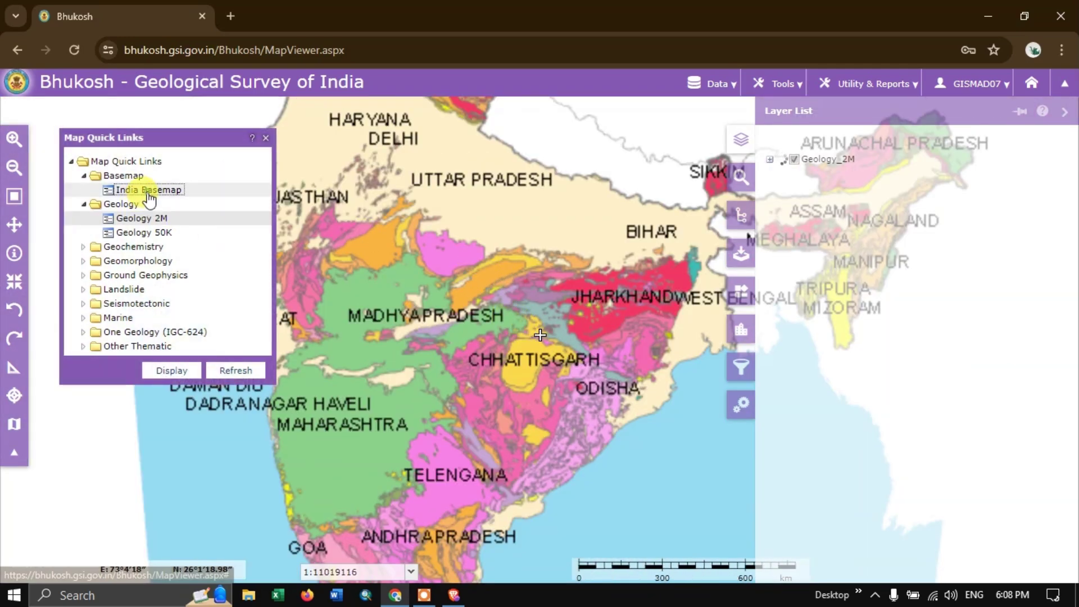
left_click(173, 373)
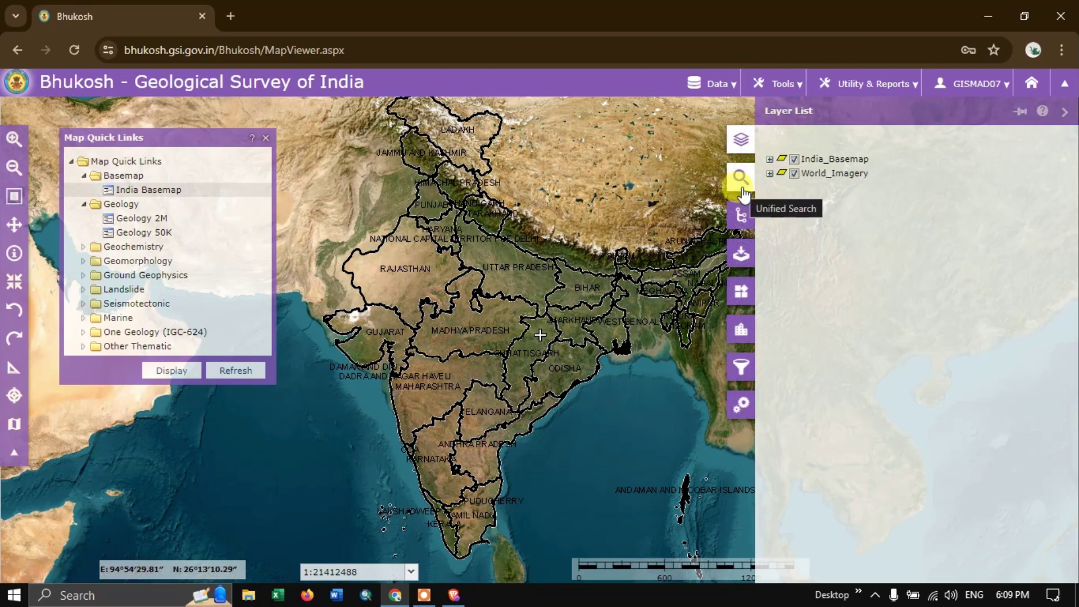
In Unified Search, set state Andhra Pradesh, district Chittoor and toposheet 57K06.
left_click(743, 190)
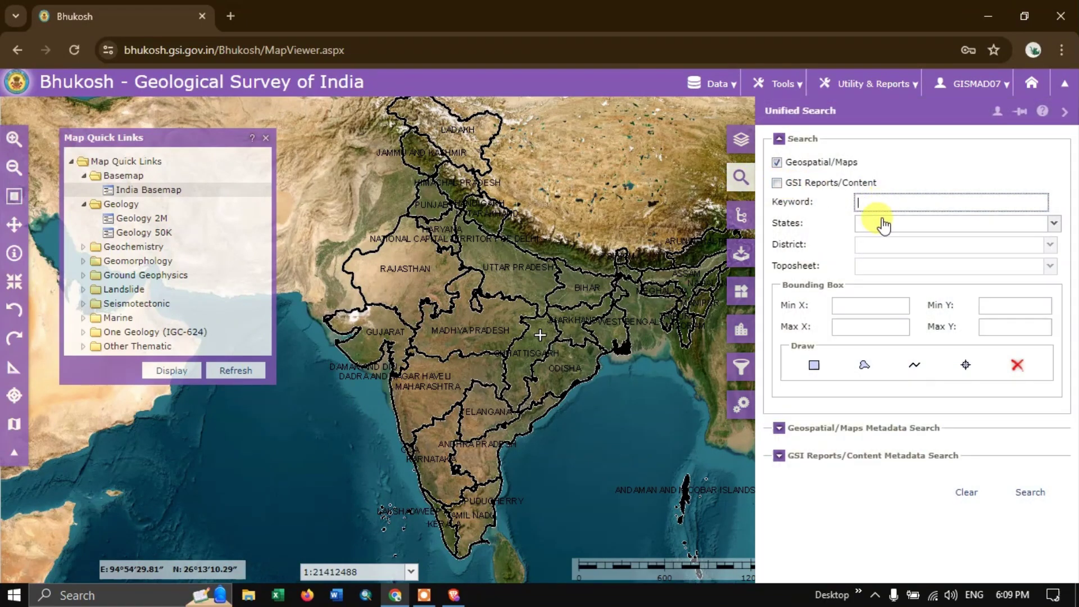
left_click(880, 224)
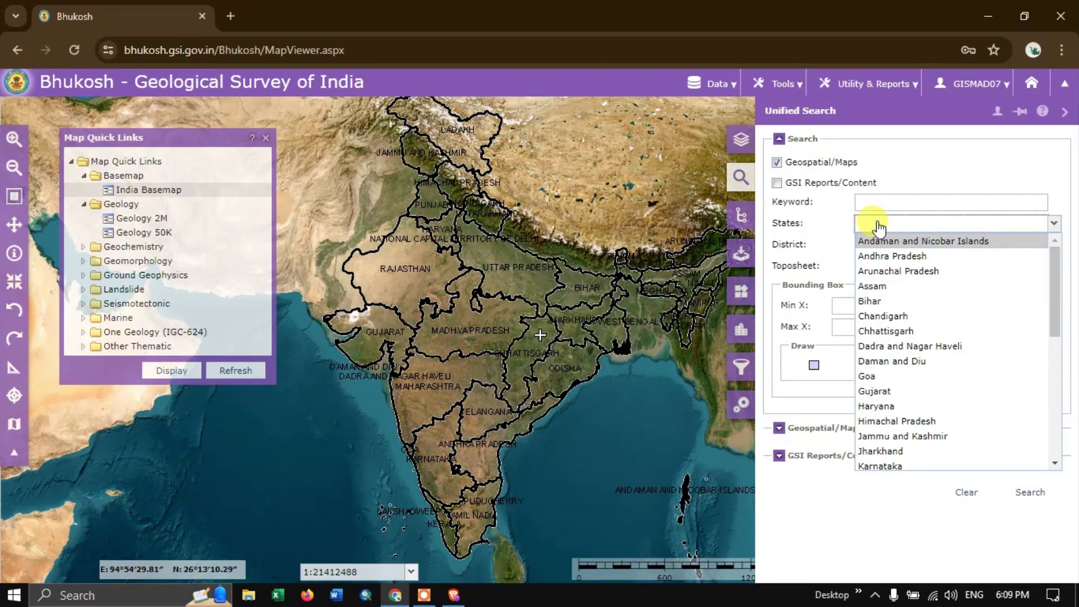
scroll(916, 271, "down", 1)
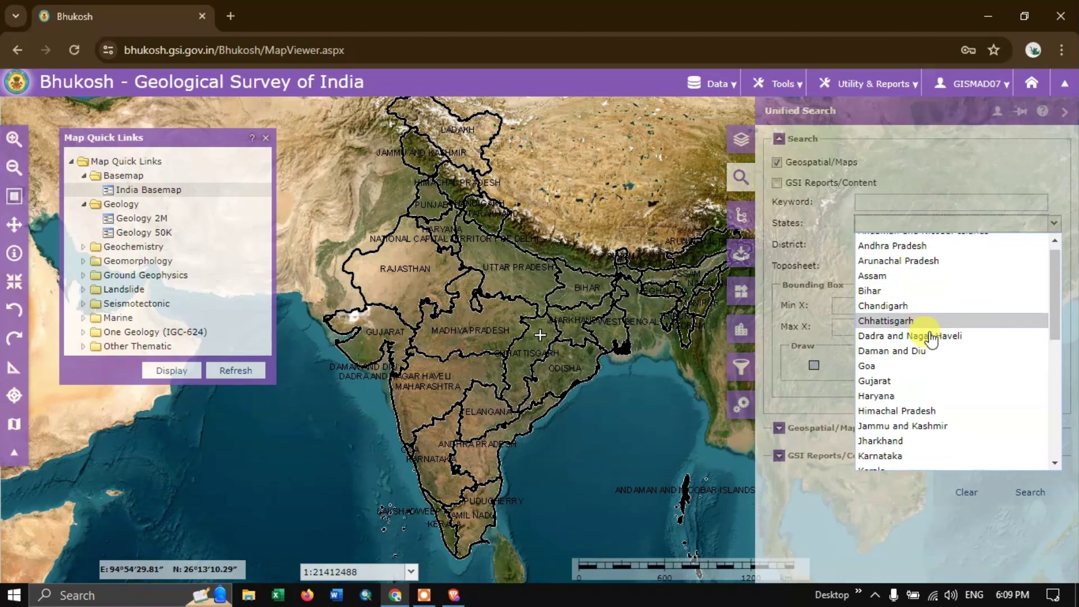
scroll(922, 332, "down", 1)
scroll(927, 337, "down", 2)
scroll(907, 312, "up", 4)
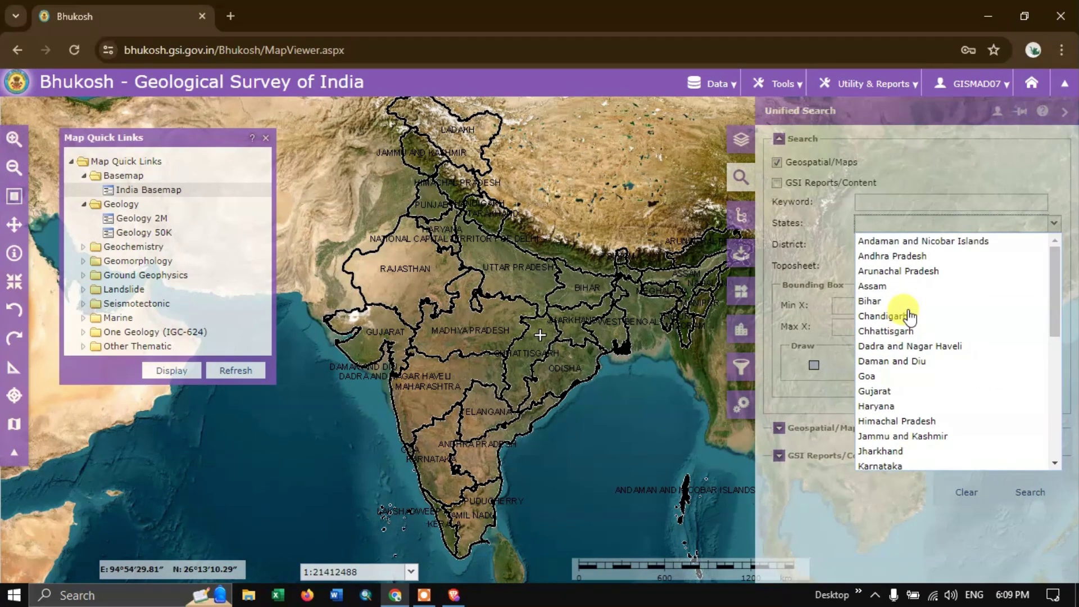
left_click(900, 259)
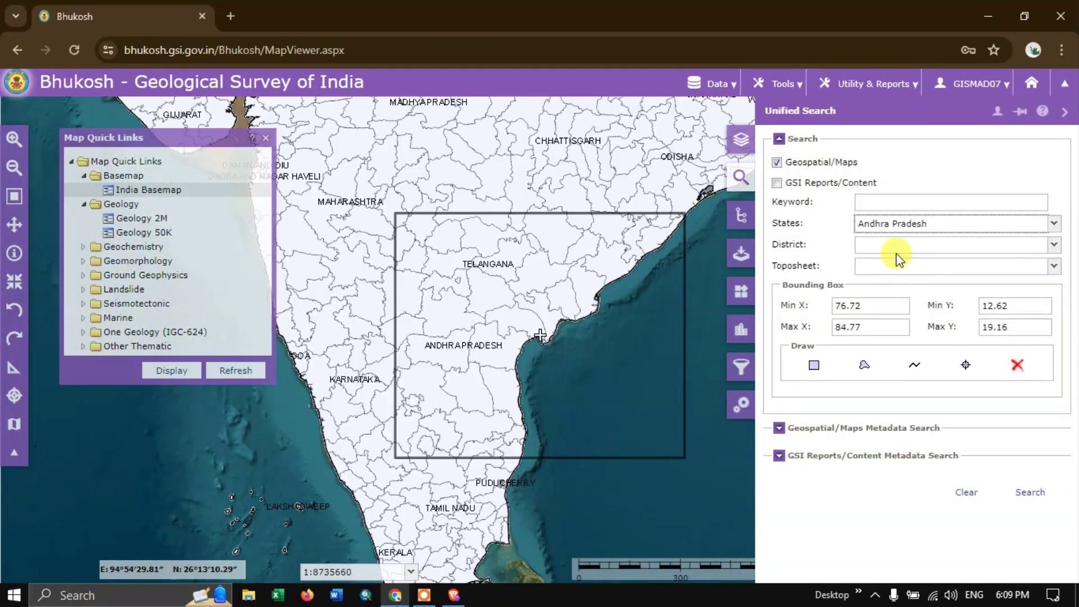
left_click(895, 246)
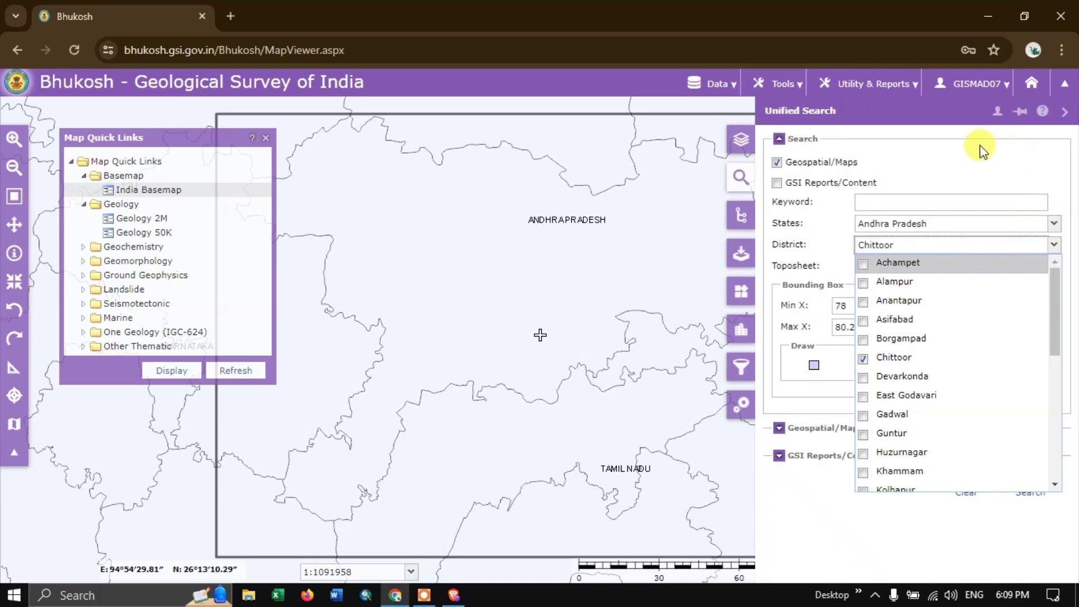
left_click(908, 173)
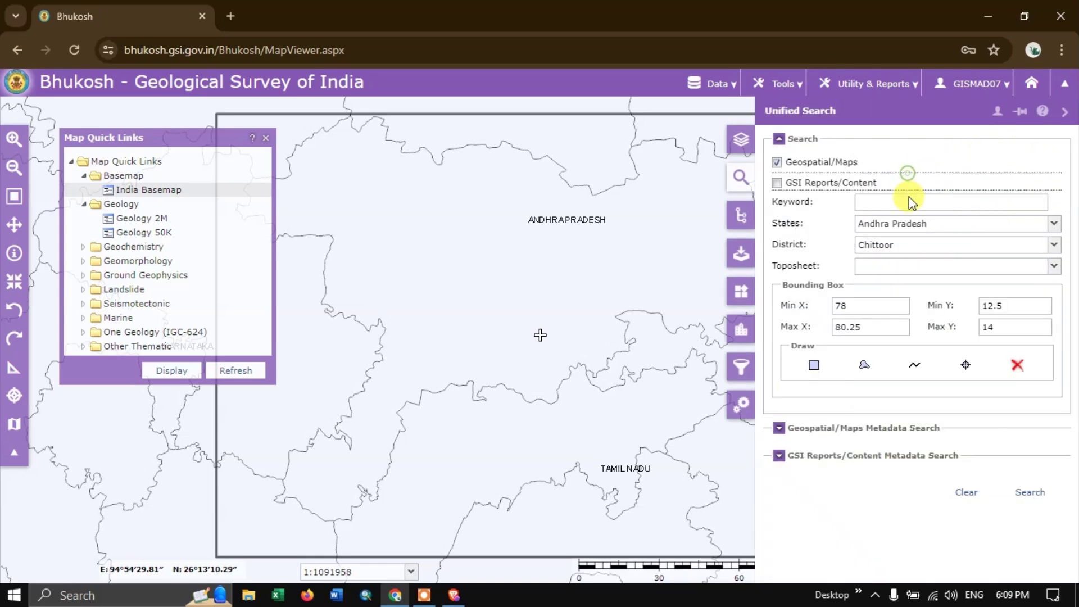
left_click(898, 268)
scroll(918, 350, "down", 3)
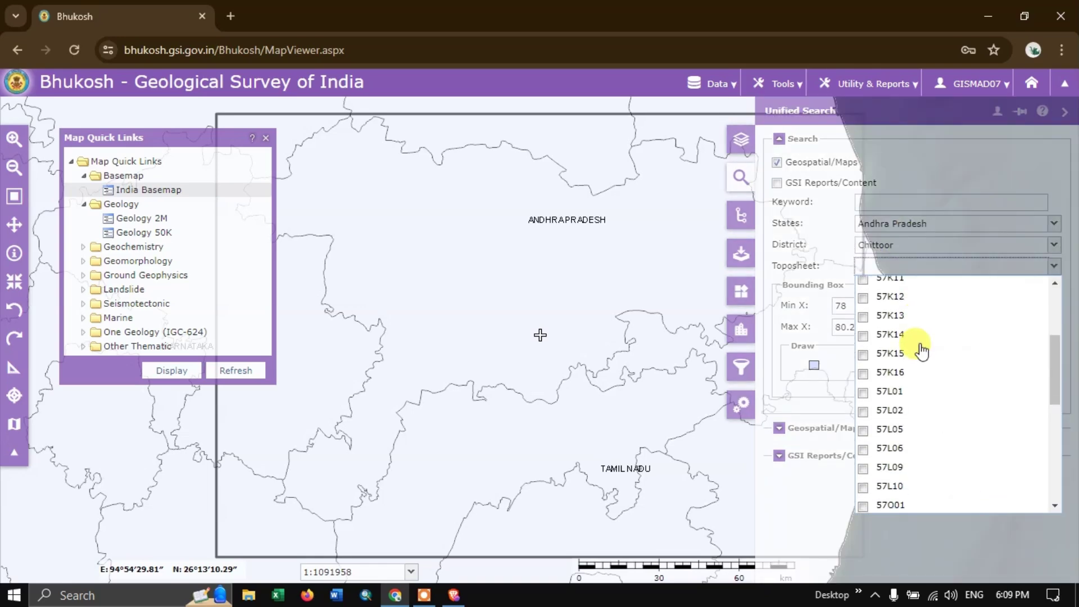
scroll(918, 349, "down", 3)
scroll(917, 350, "down", 3)
scroll(882, 347, "up", 5)
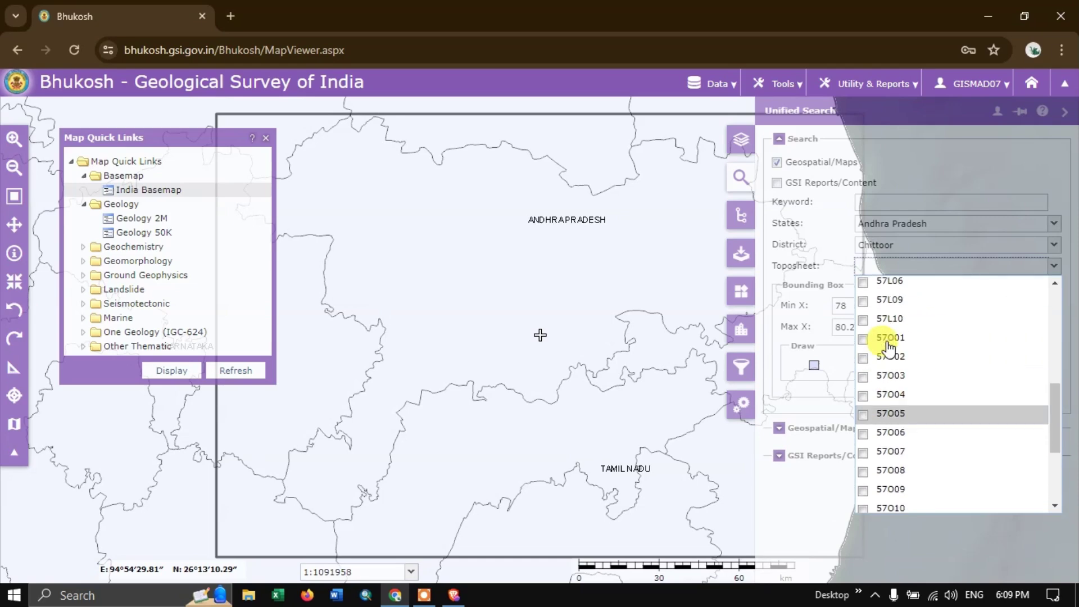
scroll(877, 347, "up", 5)
scroll(877, 346, "up", 2)
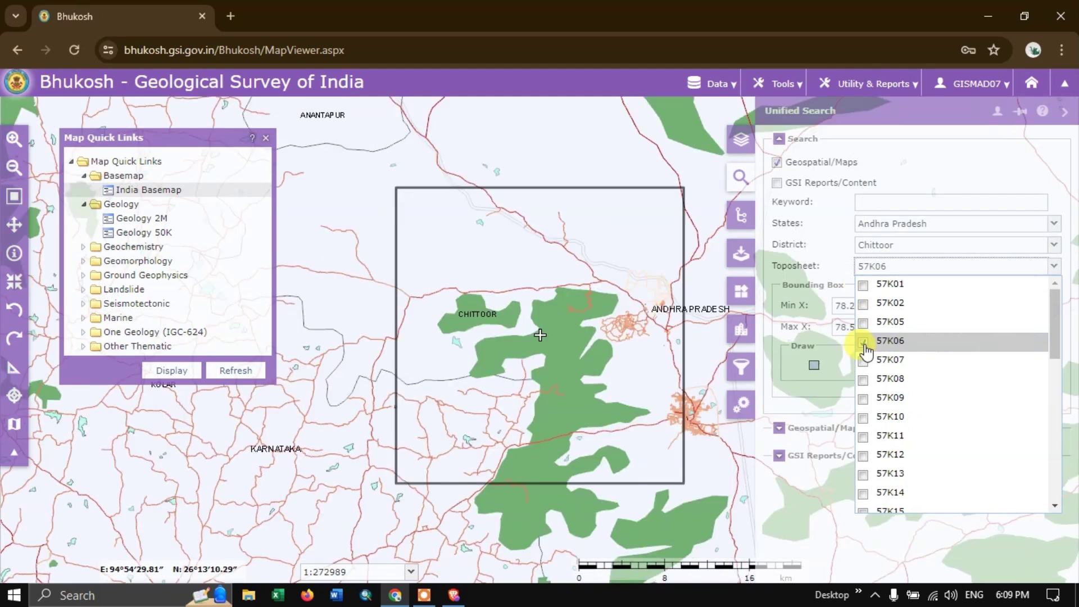
left_click(864, 341)
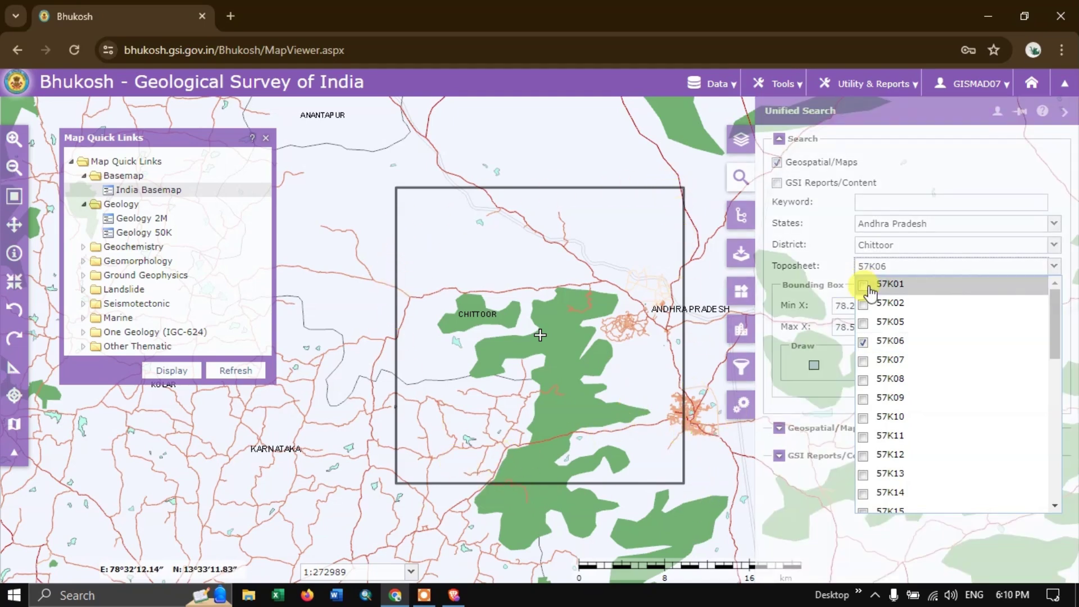
left_click(832, 265)
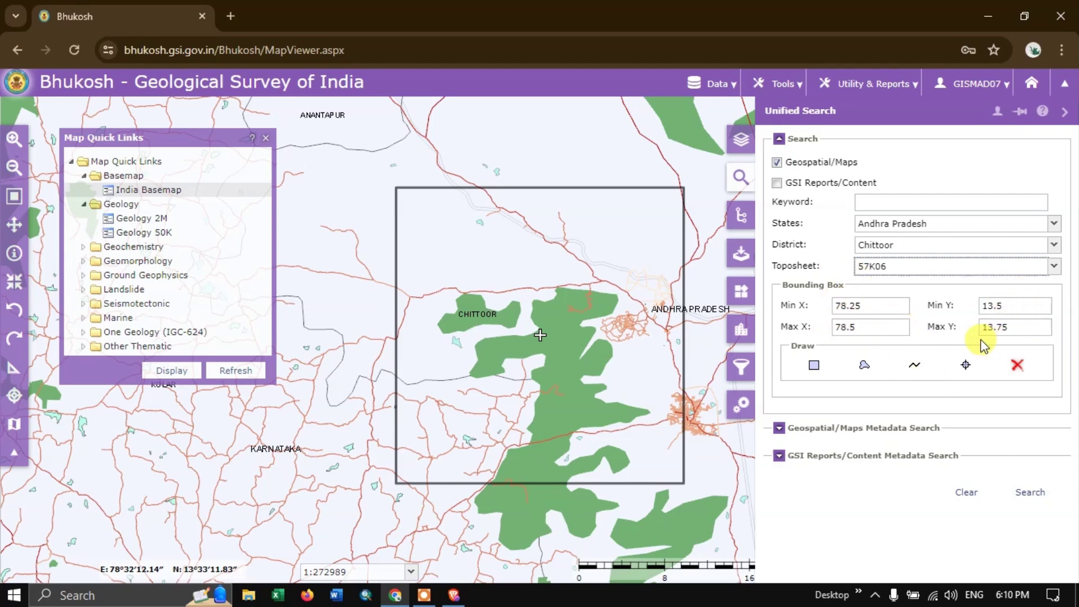
Run the area search and add Geology 2M from results page 4 to the download cart.
left_click(1038, 496)
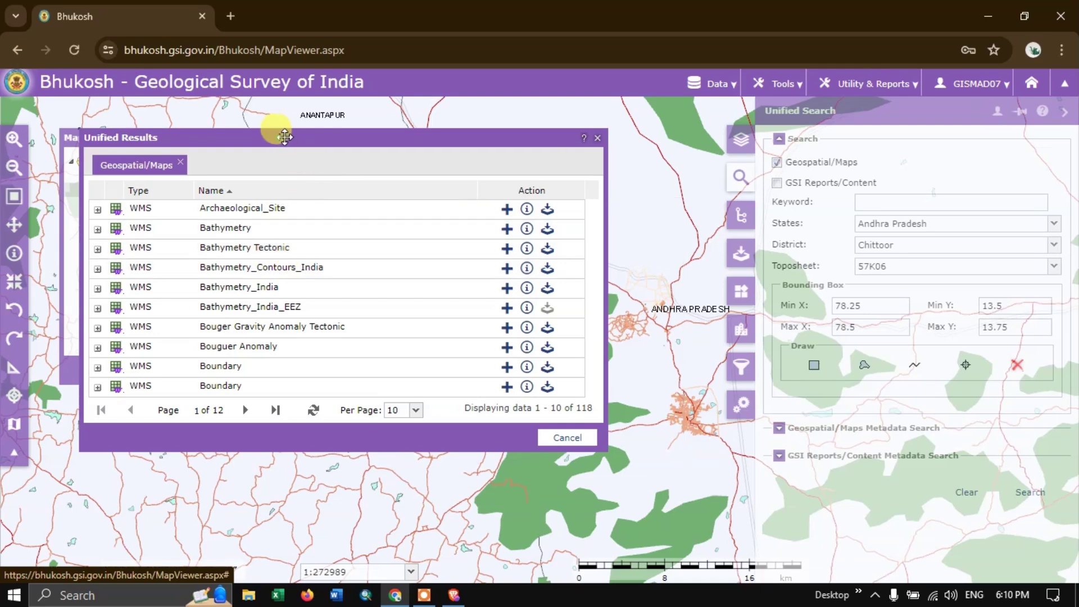
left_click_drag(285, 138, 334, 124)
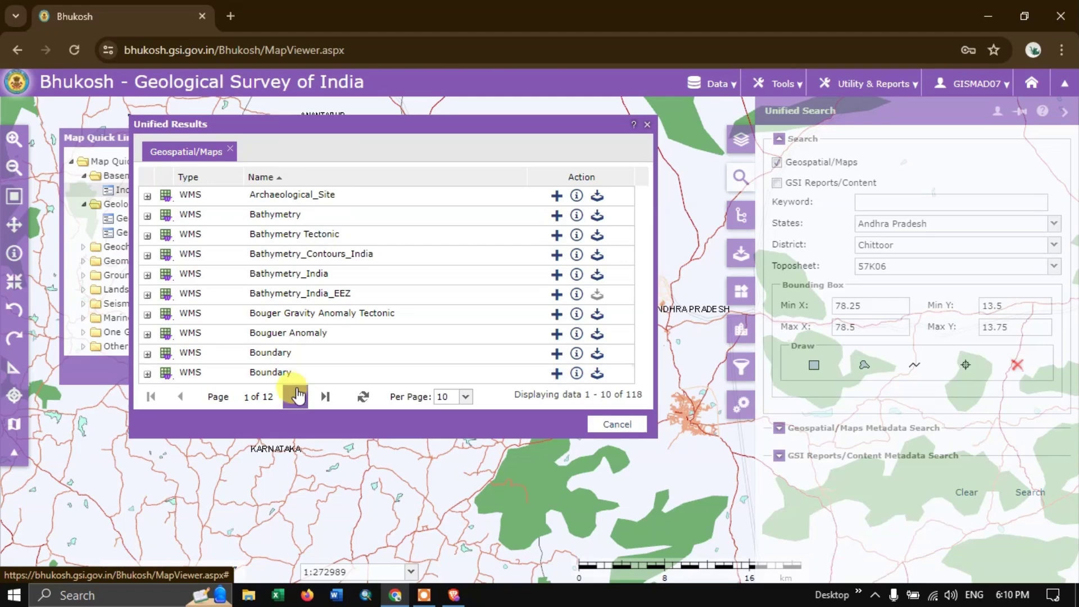
left_click(294, 400)
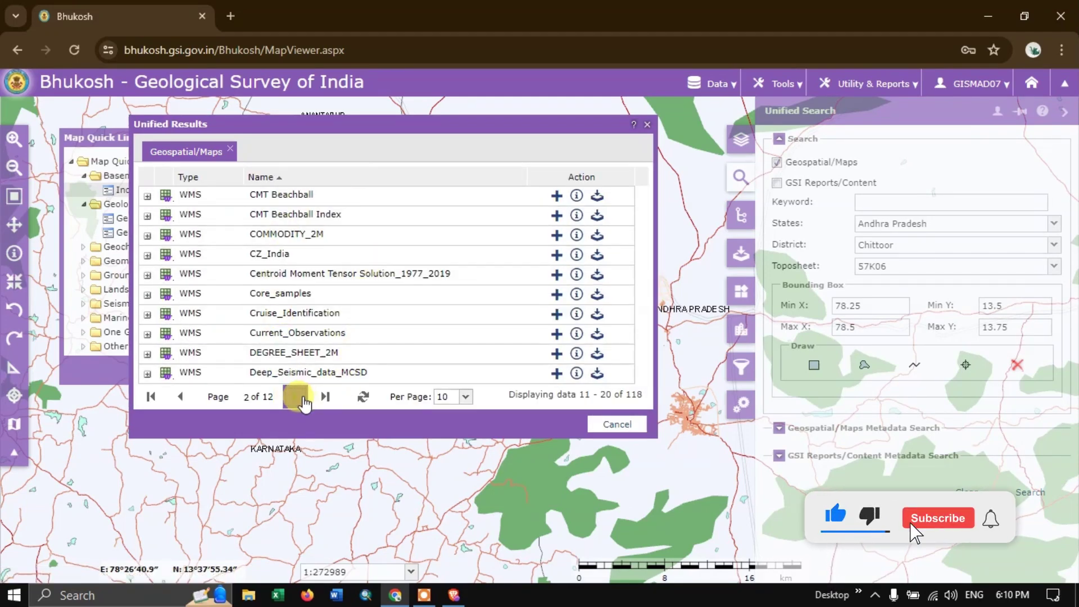
left_click(304, 398)
left_click(302, 398)
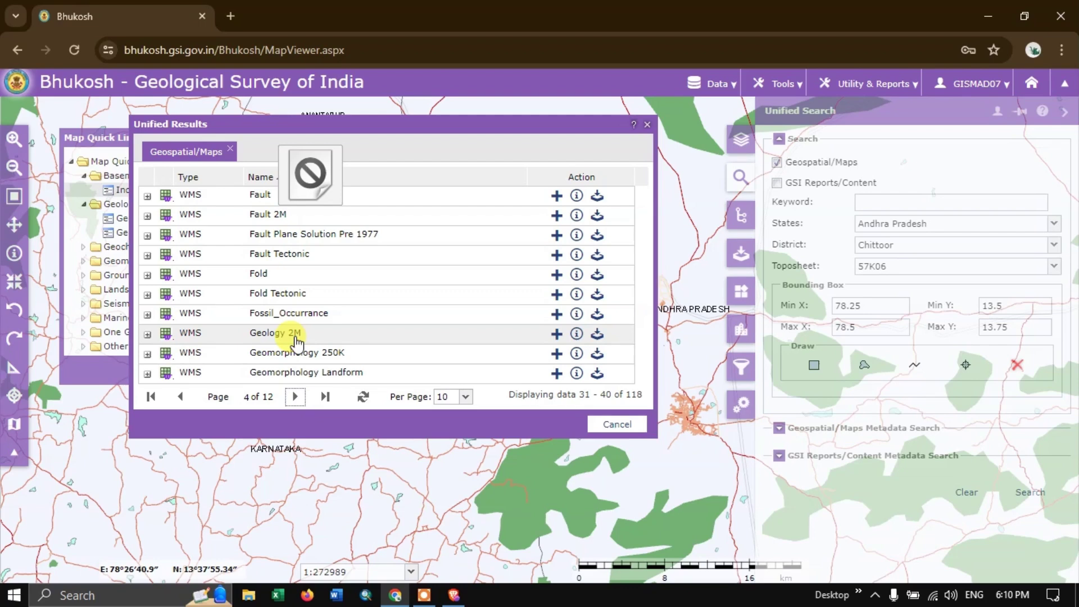
left_click(598, 334)
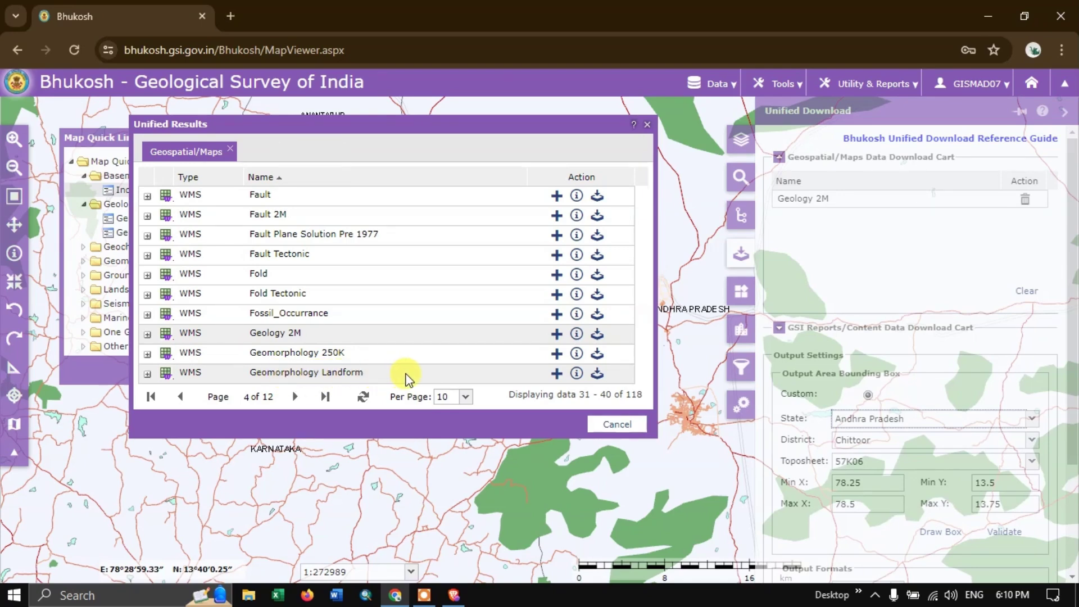
Add Geomorphology Landform to the download cart and to the map's layer list.
left_click(314, 396)
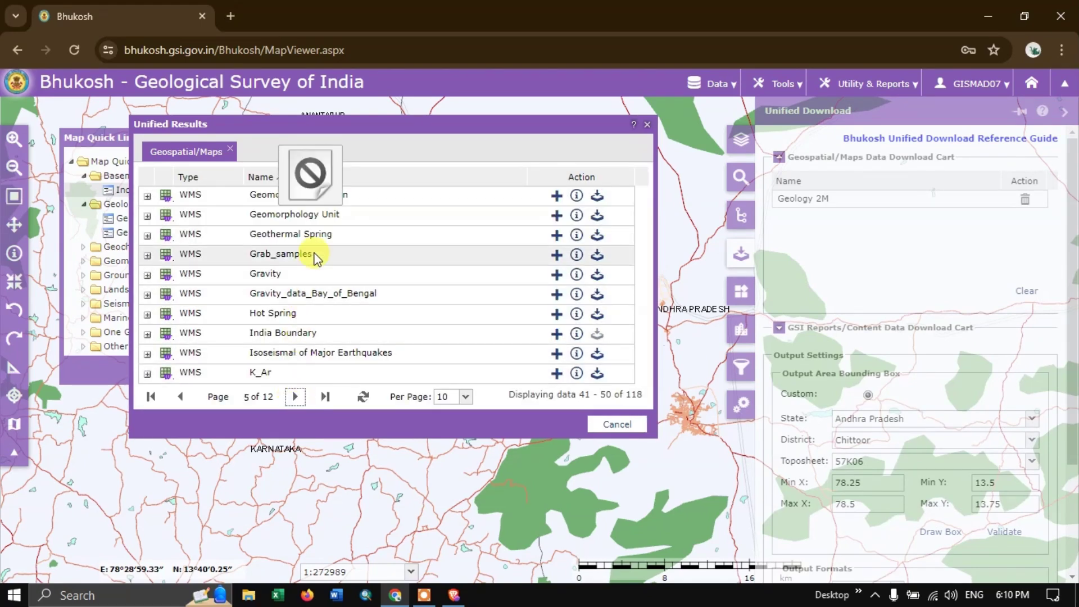
mouse_move(323, 205)
left_mouse_down()
mouse_move(350, 224)
mouse_move(237, 413)
left_mouse_up()
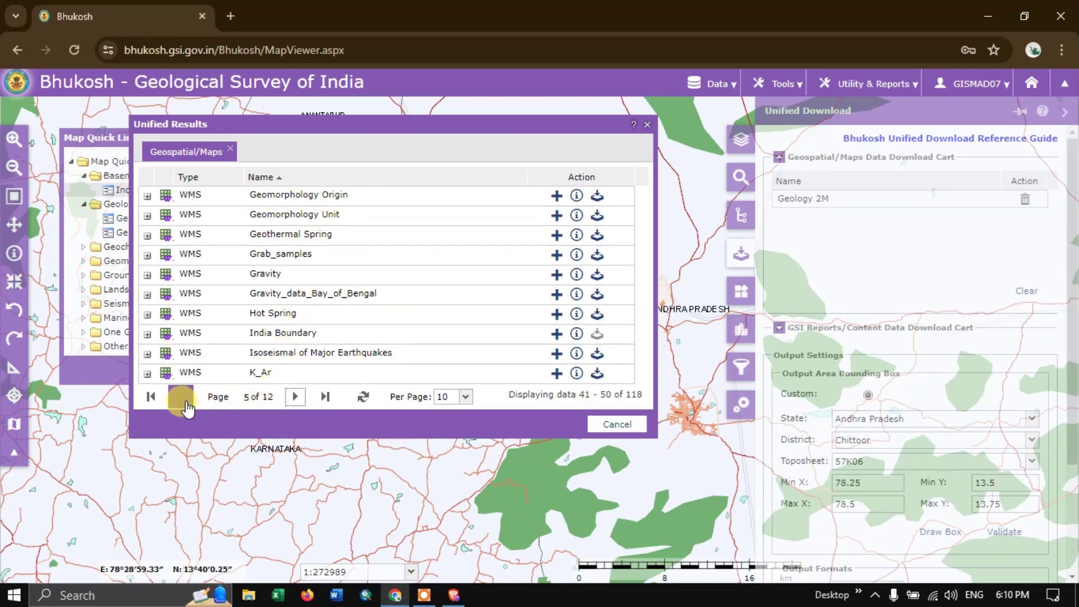
left_click(181, 398)
left_click_drag(289, 374, 464, 381)
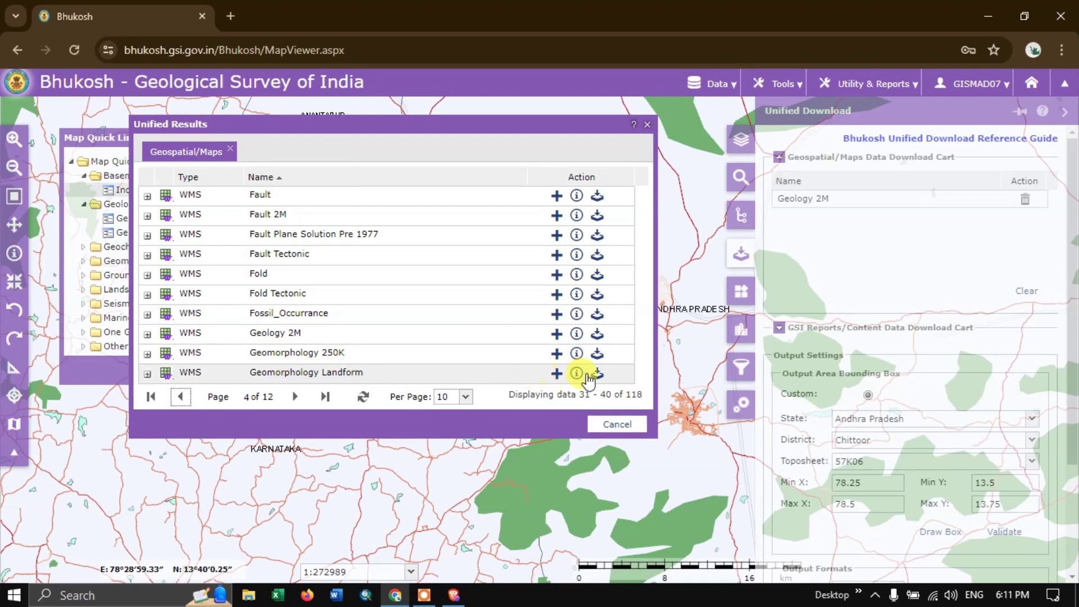
left_click(597, 375)
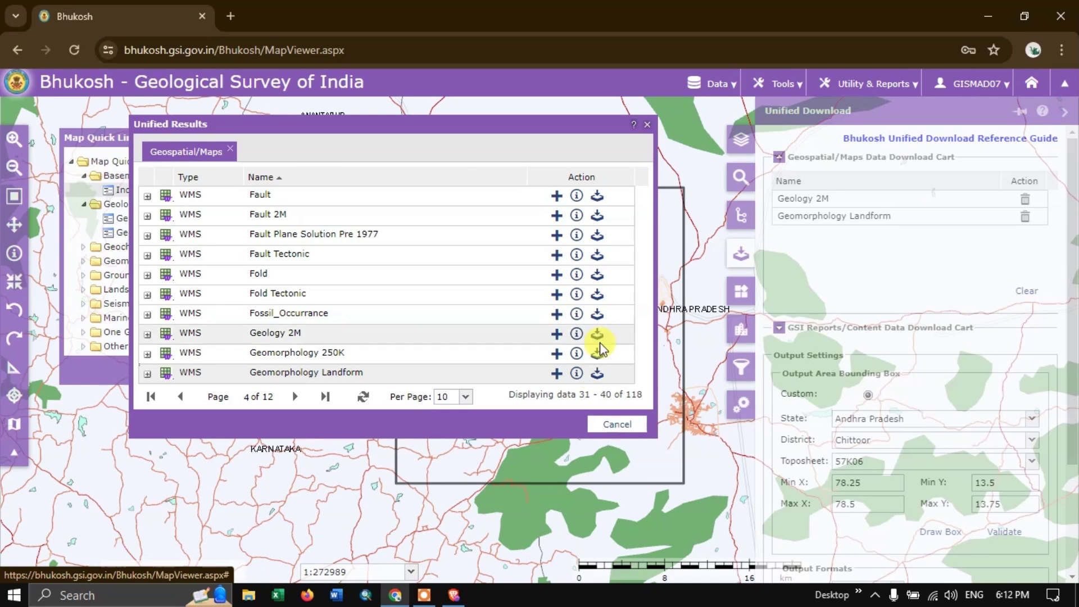
left_click(556, 373)
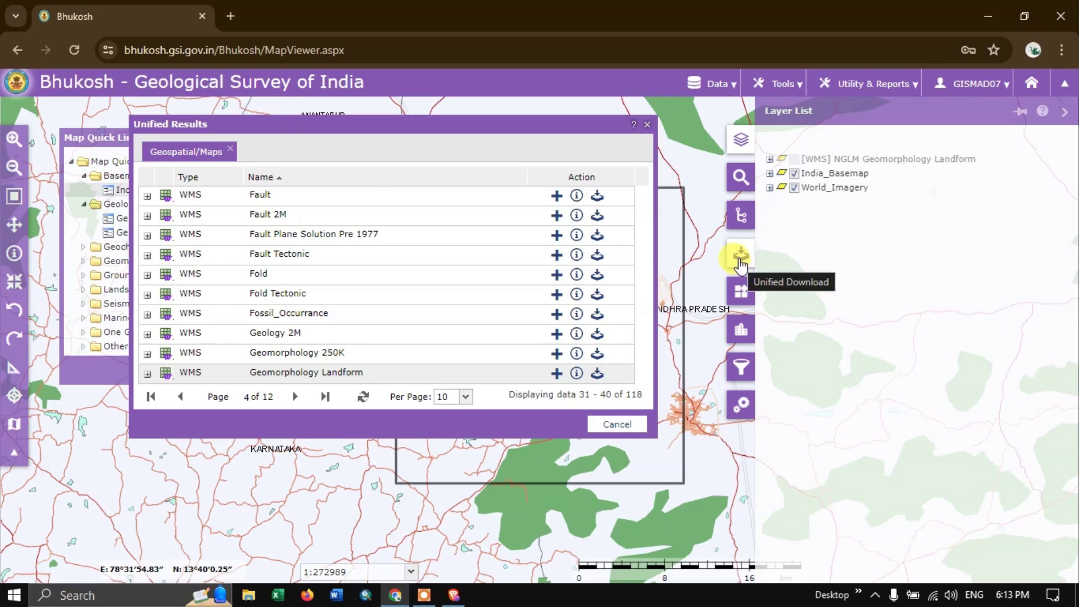
Reopen the download cart, keep SHP as the vector output format, and view the Terms and Conditions.
left_click(740, 256)
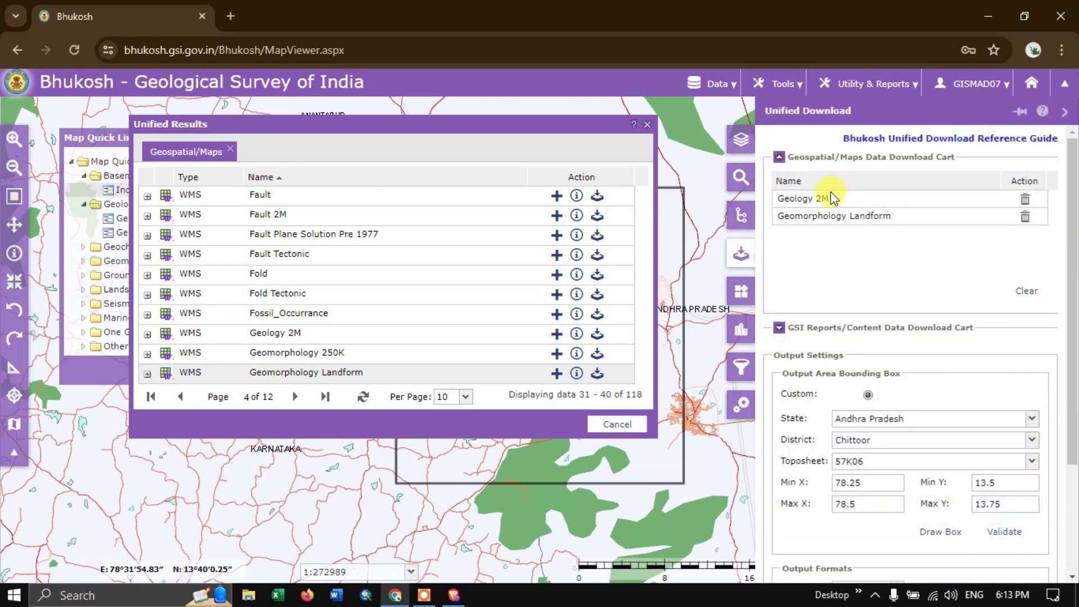
scroll(884, 275, "down", 3)
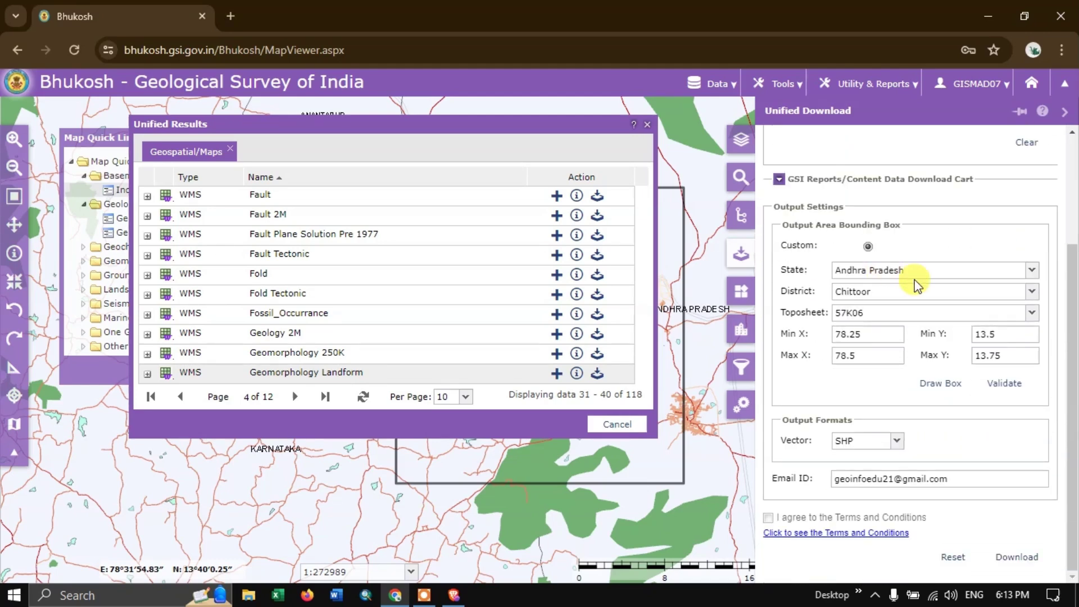
scroll(952, 262, "up", 2)
scroll(951, 262, "down", 2)
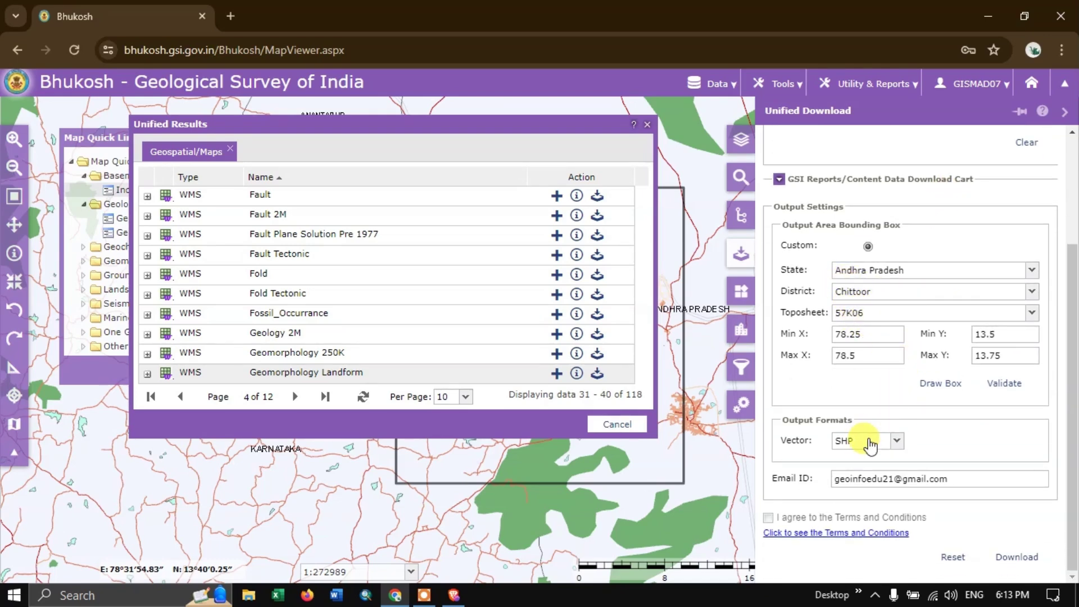
left_click(868, 442)
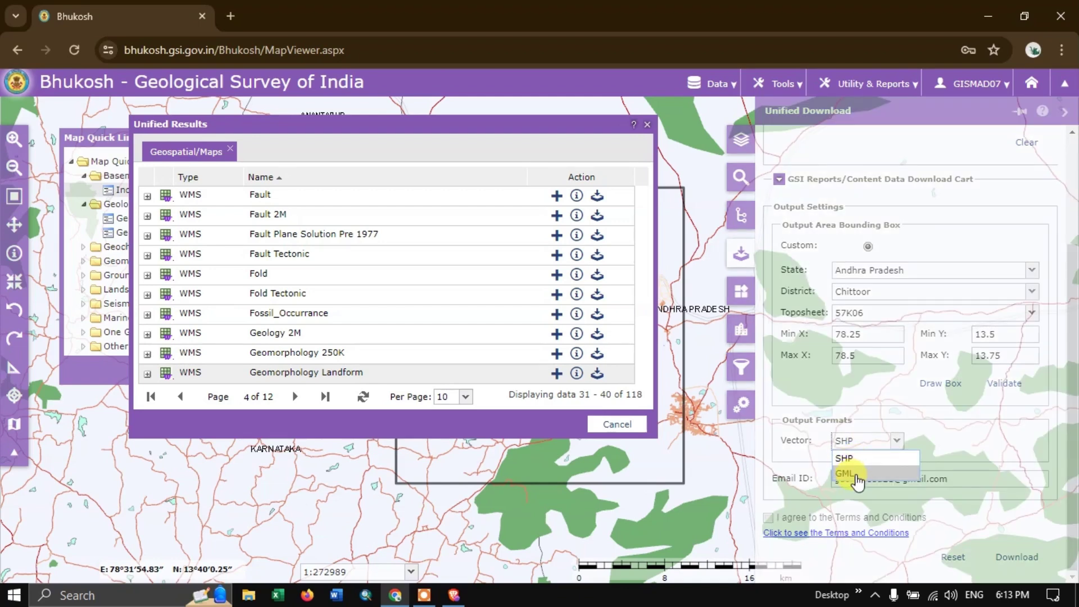
left_click(953, 437)
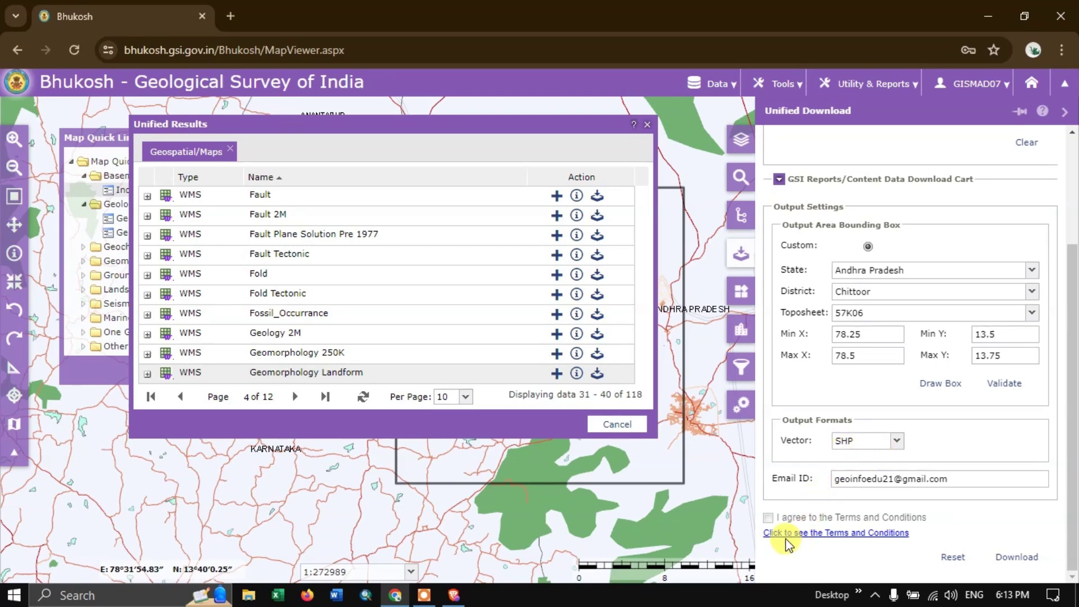
left_click(831, 533)
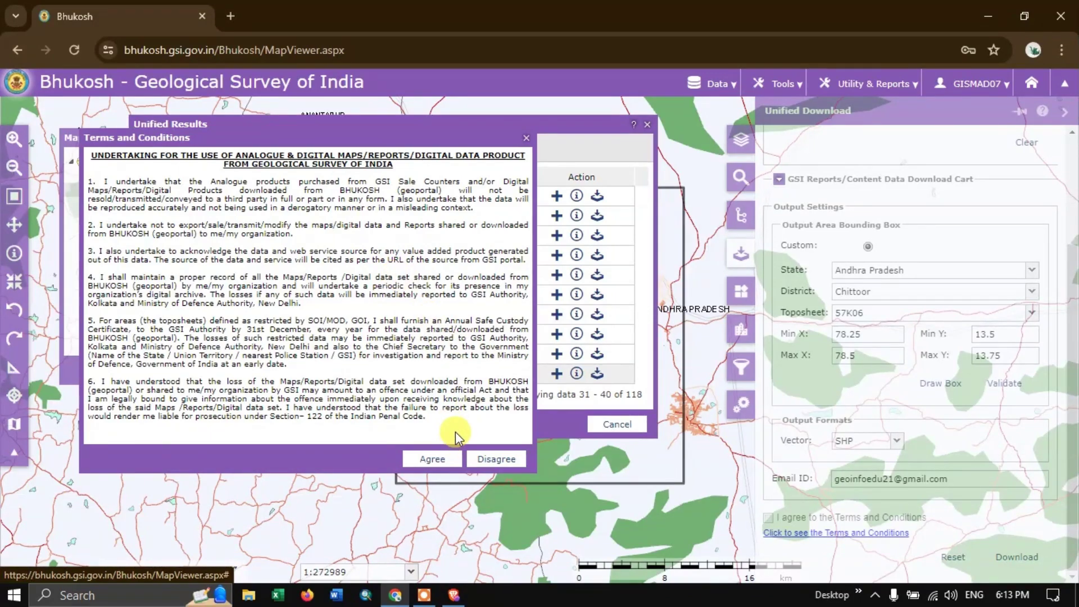
Agree to the terms and attempt the download, dismissing the bounding box warning.
left_click(432, 460)
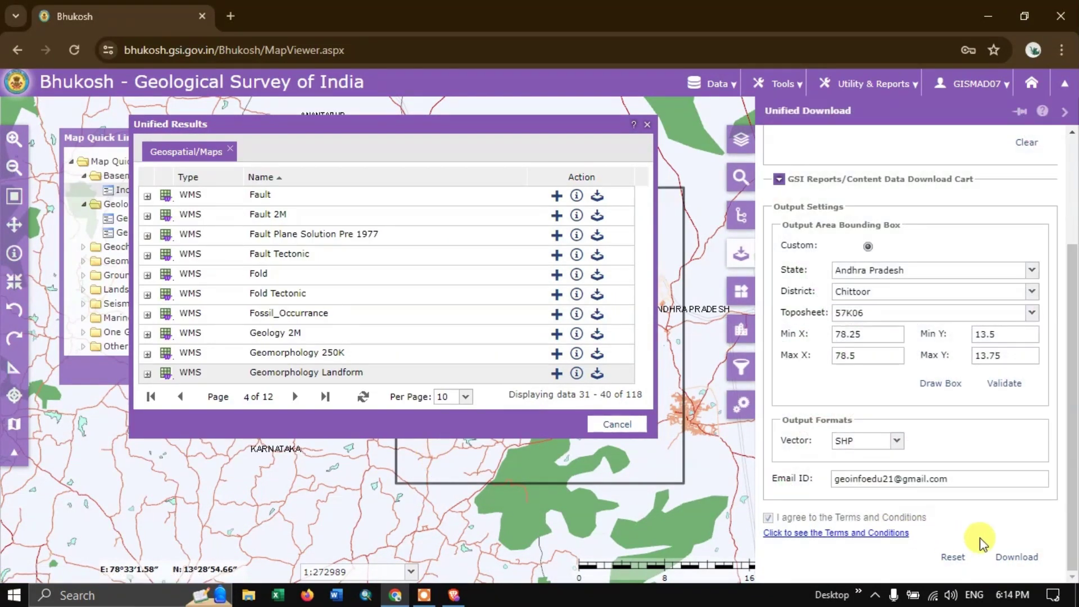
left_click(1030, 562)
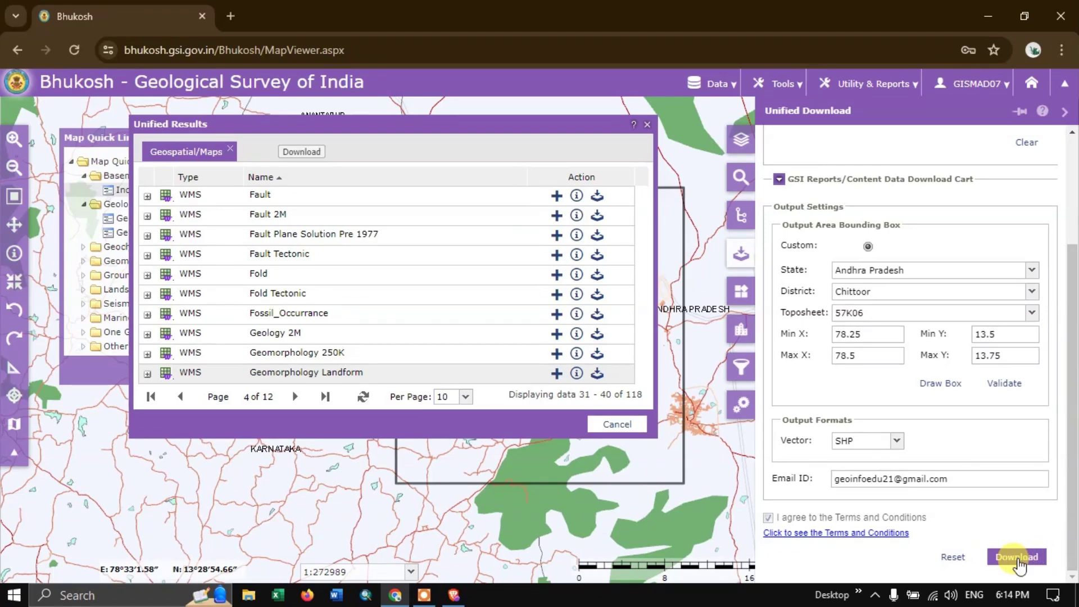
left_click(1019, 561)
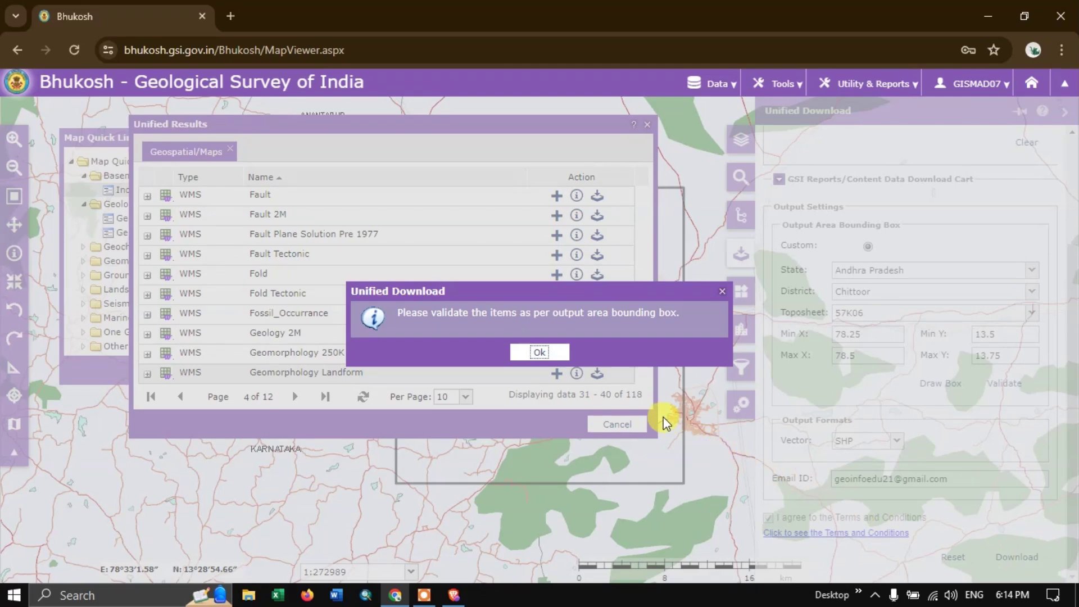
left_click(542, 354)
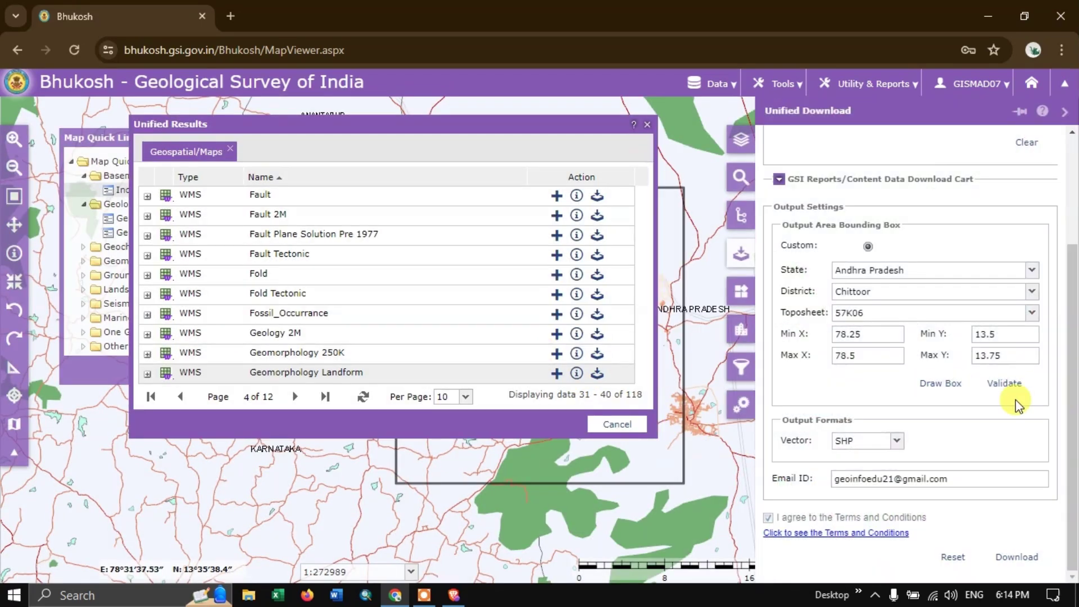
Validate the cart items against the bounding box, close Unified Results, and resubmit the download.
left_click(1009, 392)
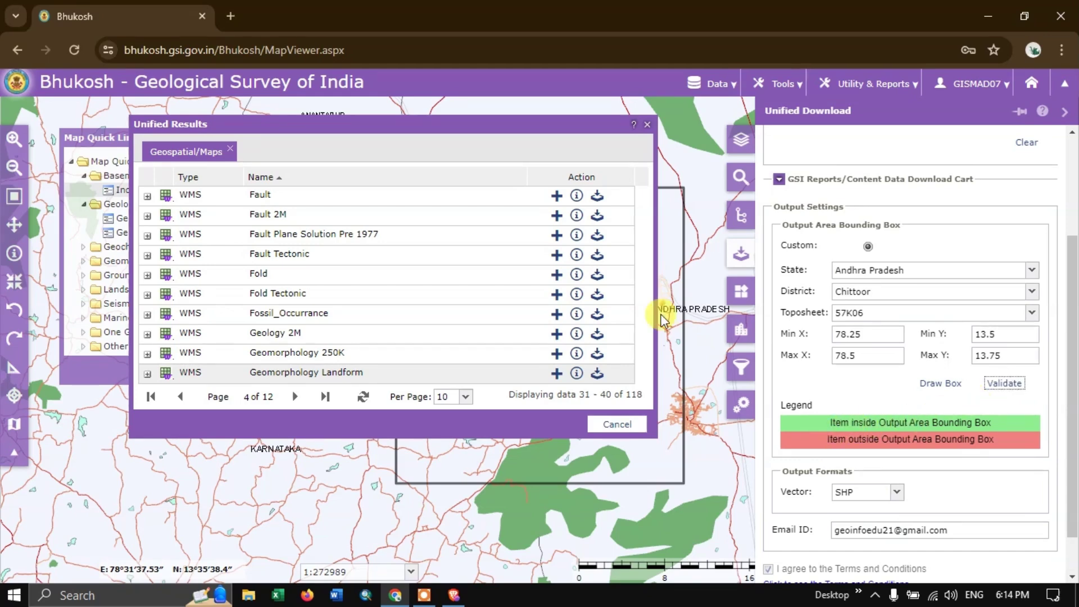
left_click(647, 124)
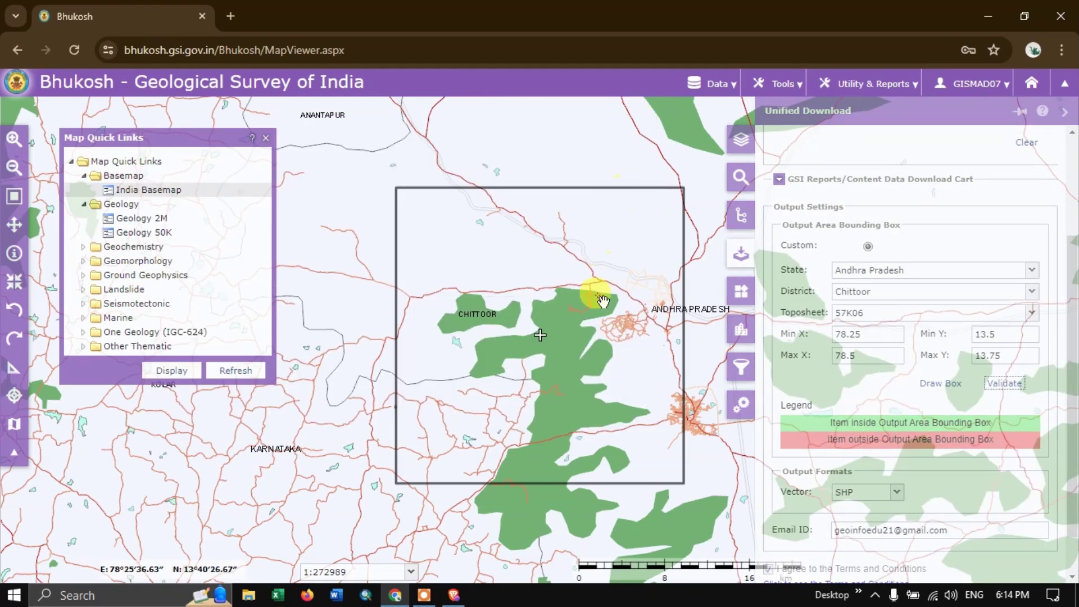
scroll(928, 421, "down", 2)
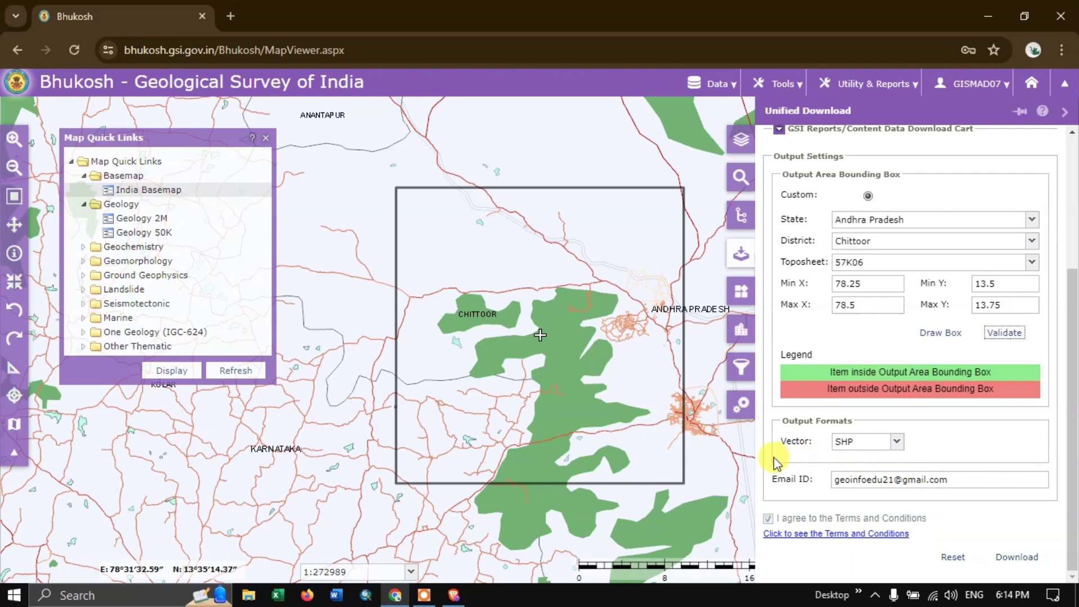
left_click(1029, 560)
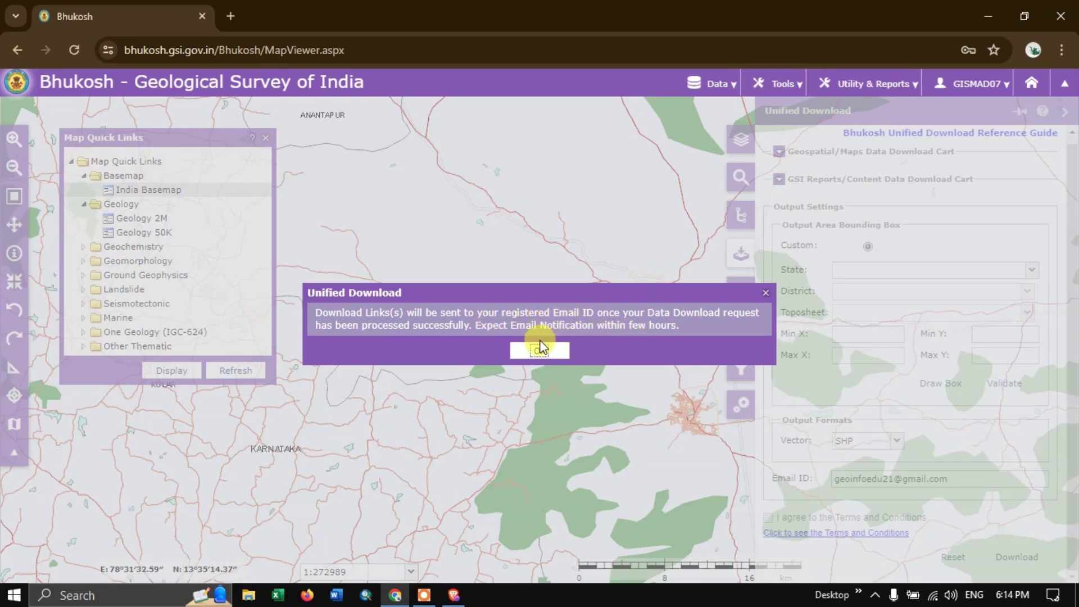
Dismiss the Unified Download notice and rate the Bhukosh download service as Excellent.
left_click(538, 354)
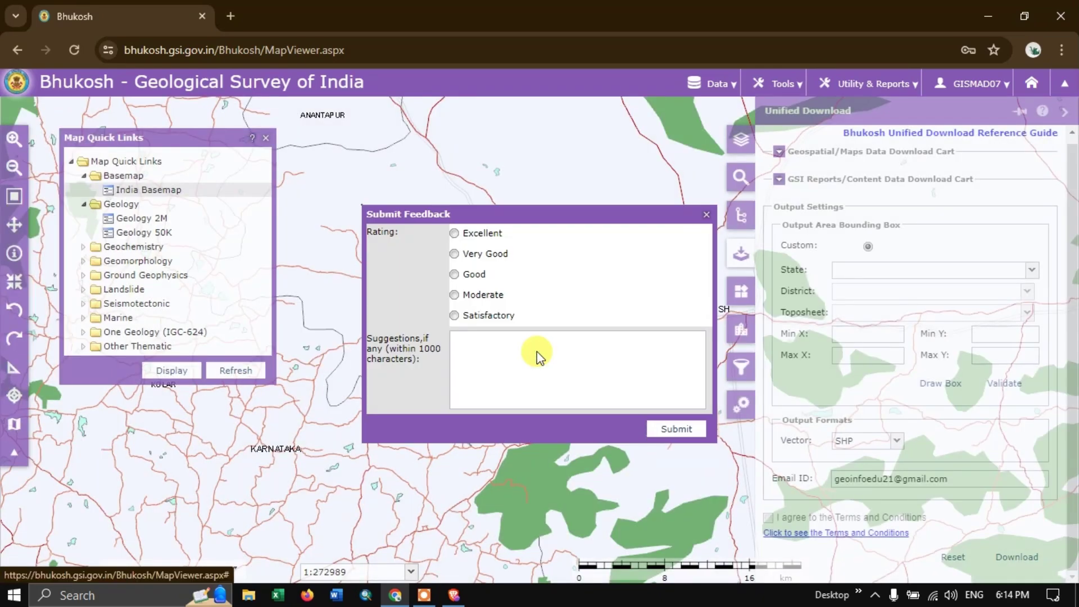
left_click(474, 235)
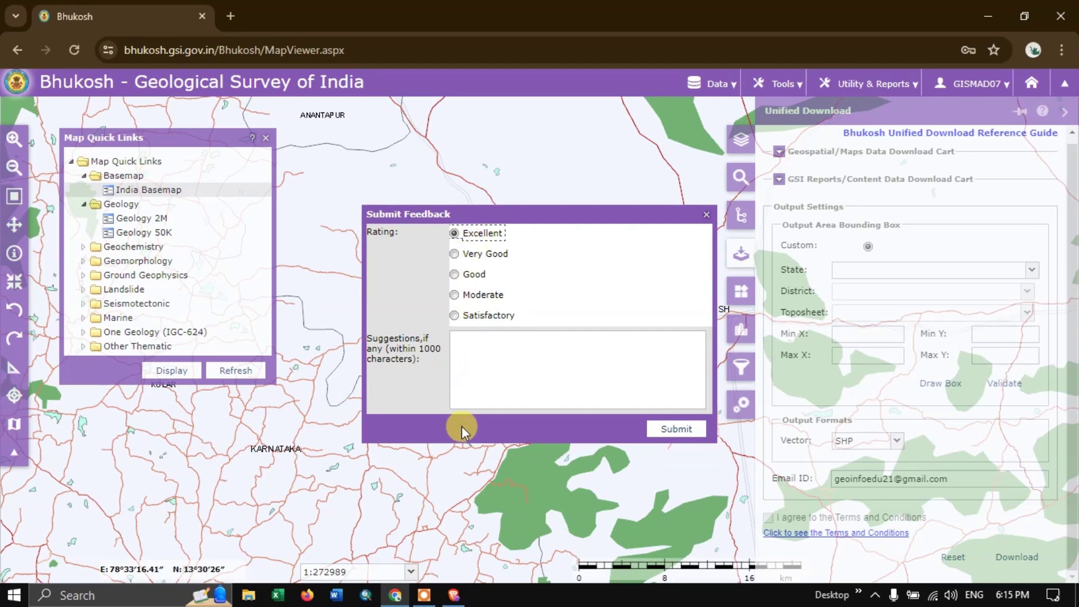
left_click(453, 596)
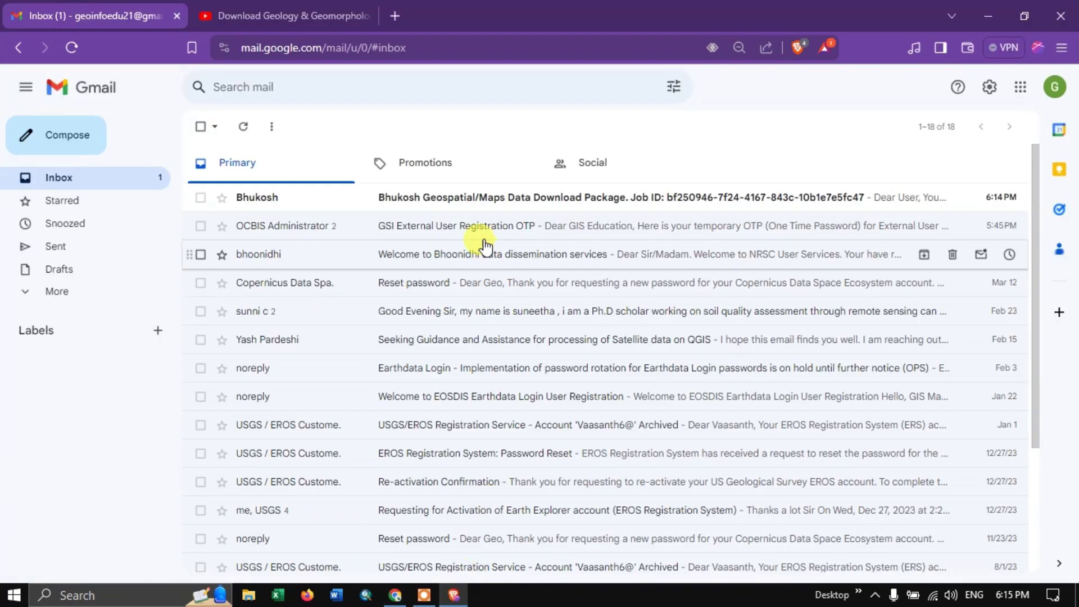
Save GeospatialMapsPackage.zip (1,369 KB) from the Bhukosh email link into Downloads.
left_click(426, 201)
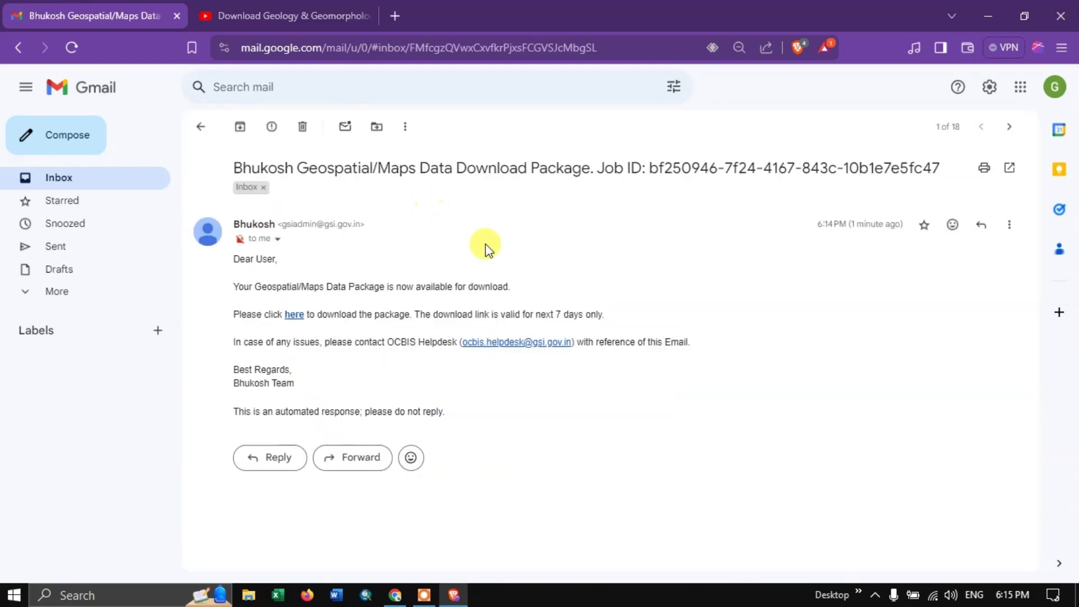
left_click(297, 317)
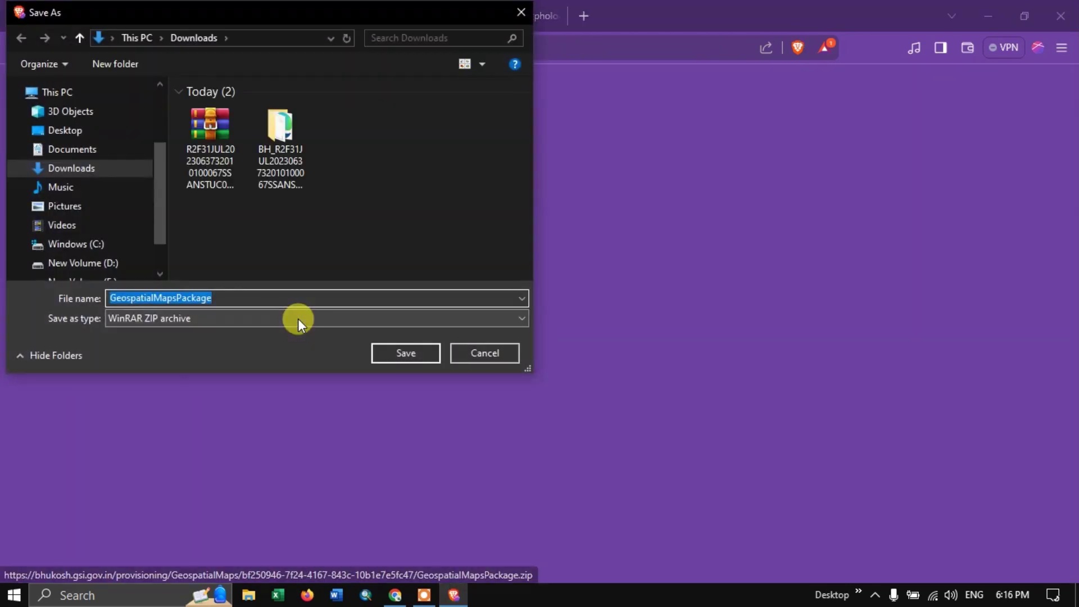
left_click(393, 353)
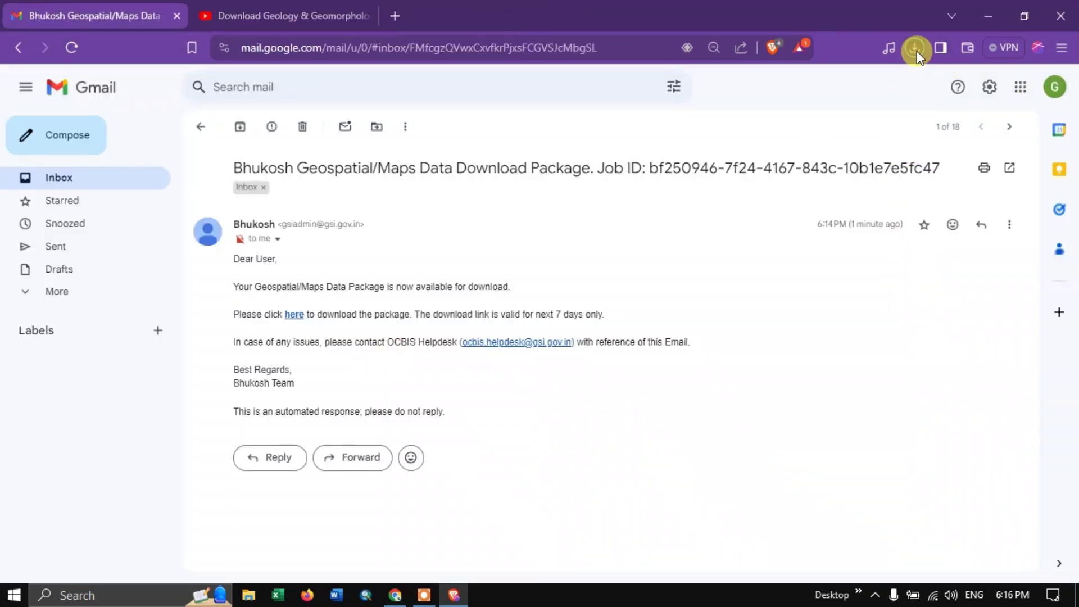
left_click(915, 48)
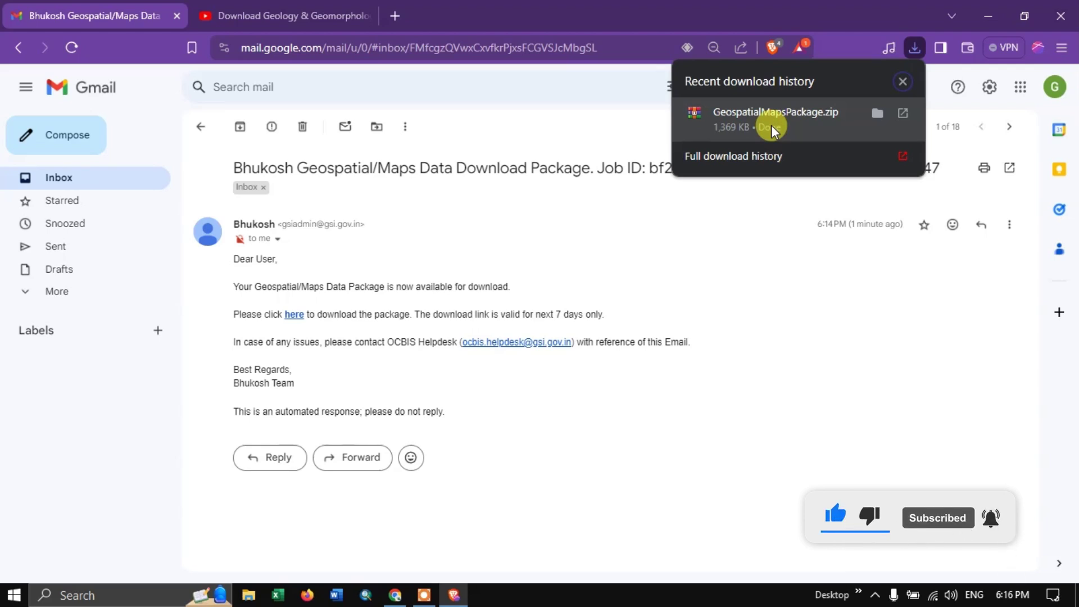
Extract GeospatialMapsPackage.zip in Downloads to get the Geology 2M and Geomorphology Landform files.
left_click(877, 112)
right_click(233, 220)
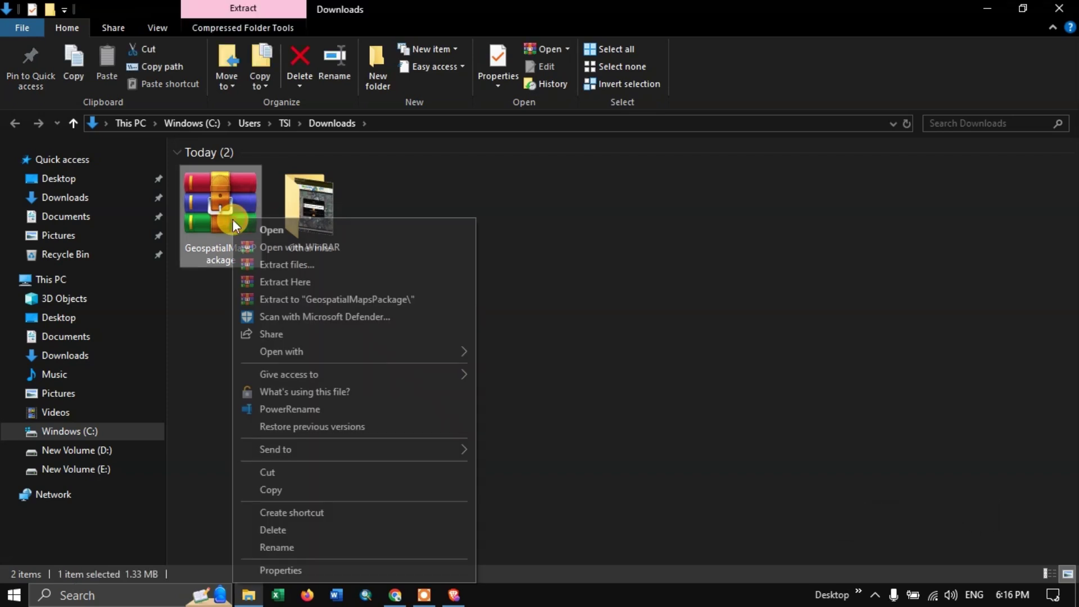
left_click(296, 284)
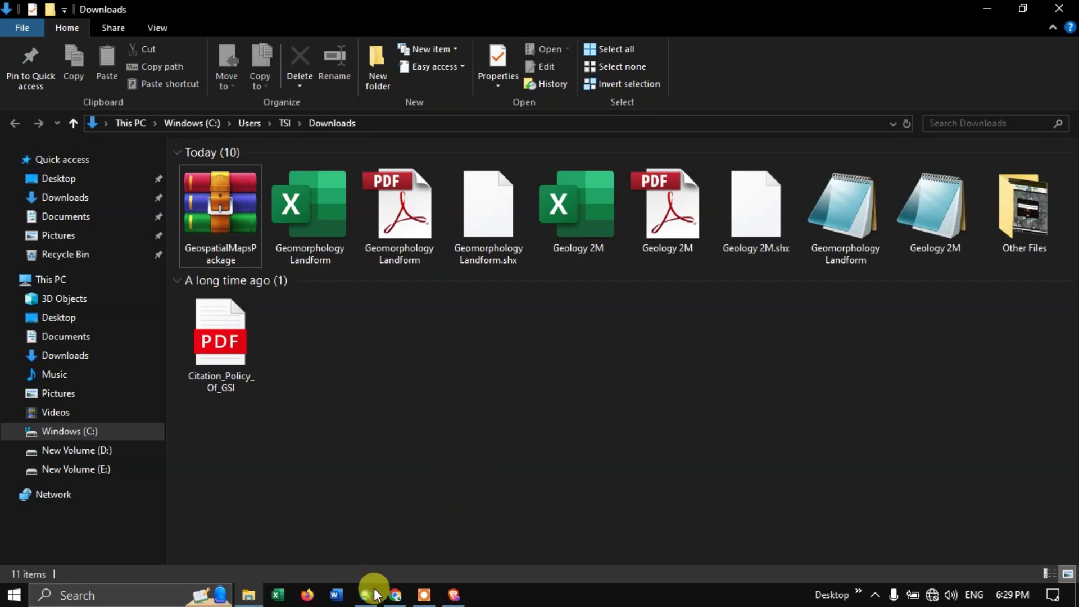
Add the Geology 2M and Geomorphology Landform shapefiles from C:\Users\TSI\Downloads as map layers.
left_click(367, 595)
left_click(217, 47)
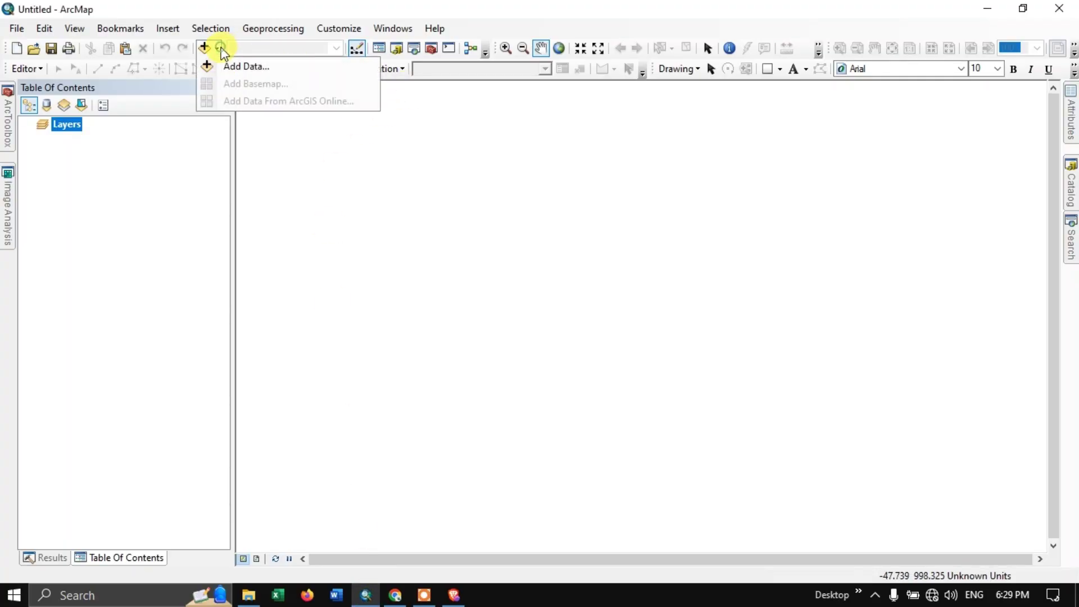
left_click(226, 65)
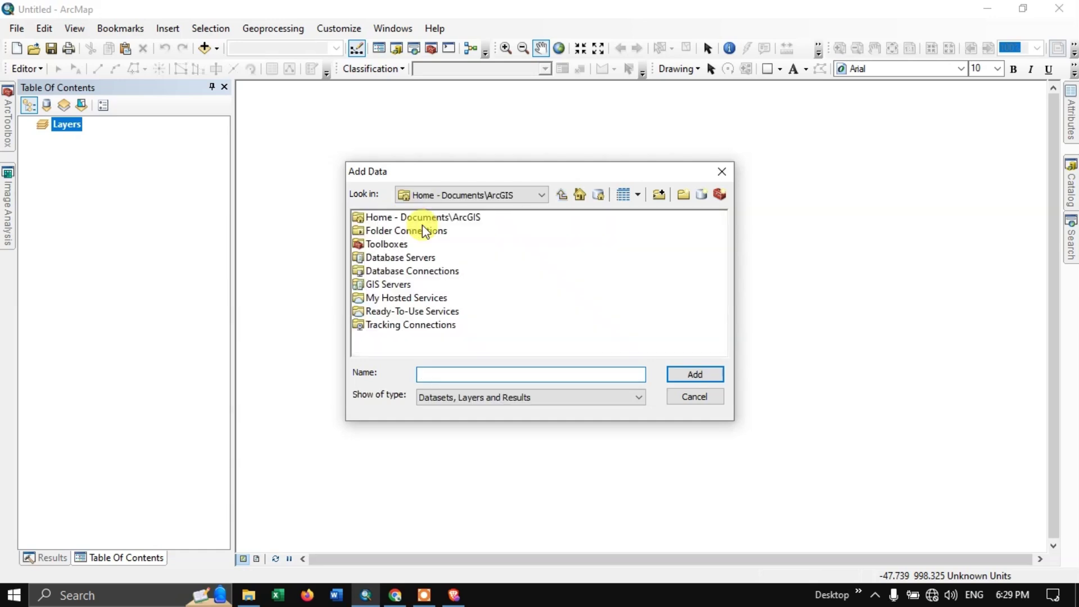
left_click(511, 199)
left_click(487, 237)
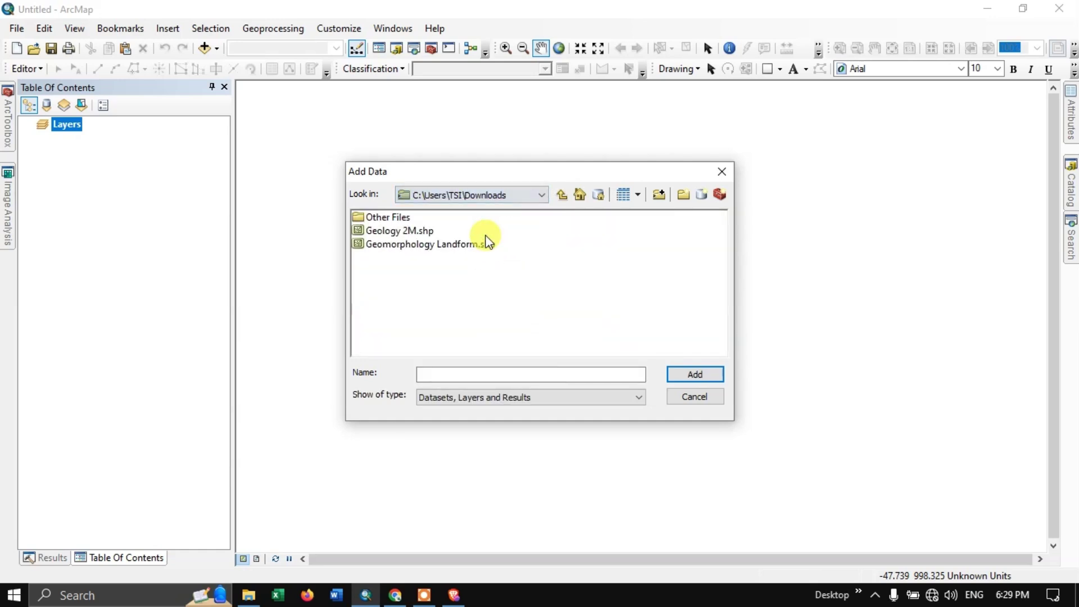
left_click(384, 231)
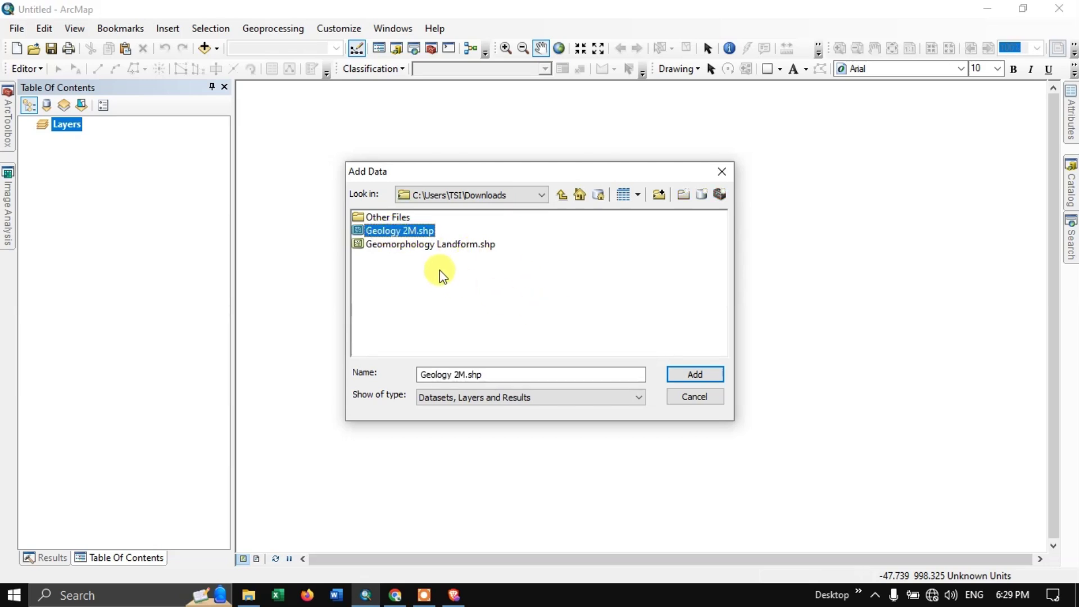
left_click(433, 245)
left_click(399, 231, "ctrl")
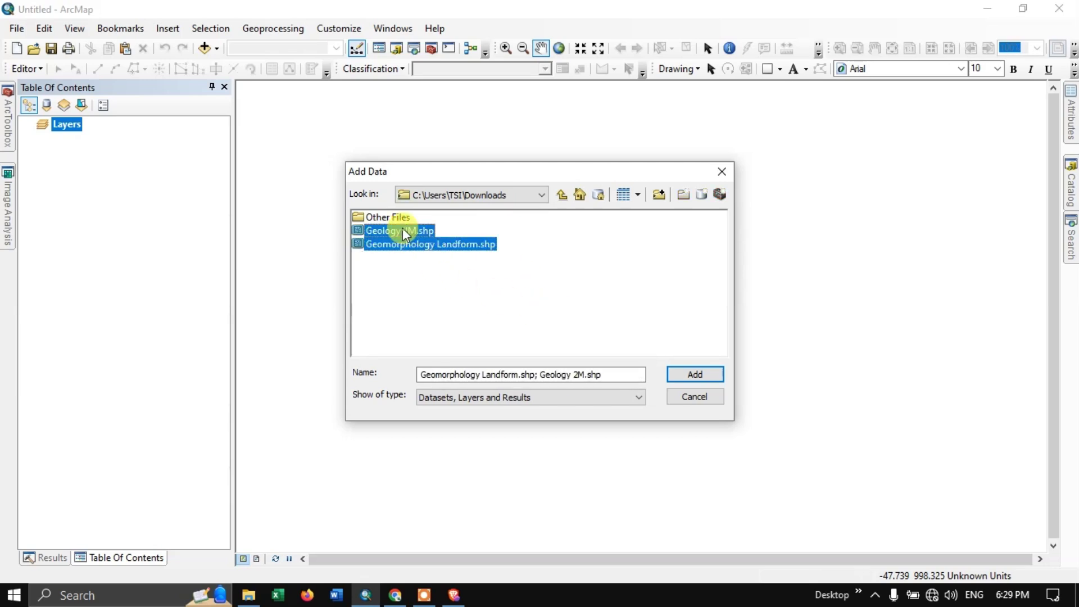
left_click(664, 384)
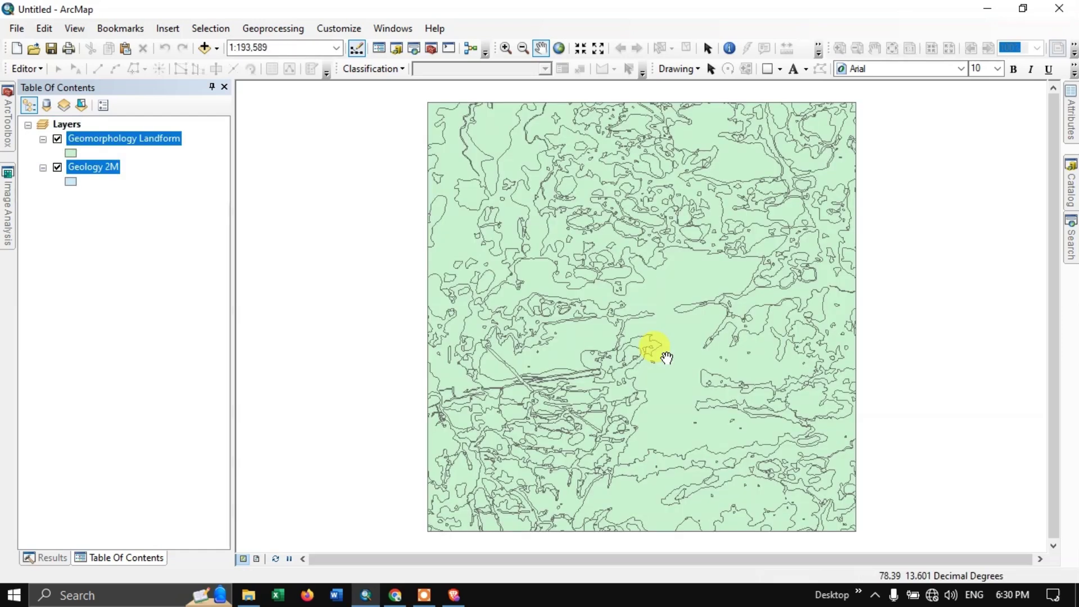
Hide Geology 2M and symbolize Geomorphology Landform by all unique GEOMORPHOL values.
left_click(58, 167)
left_click(122, 137)
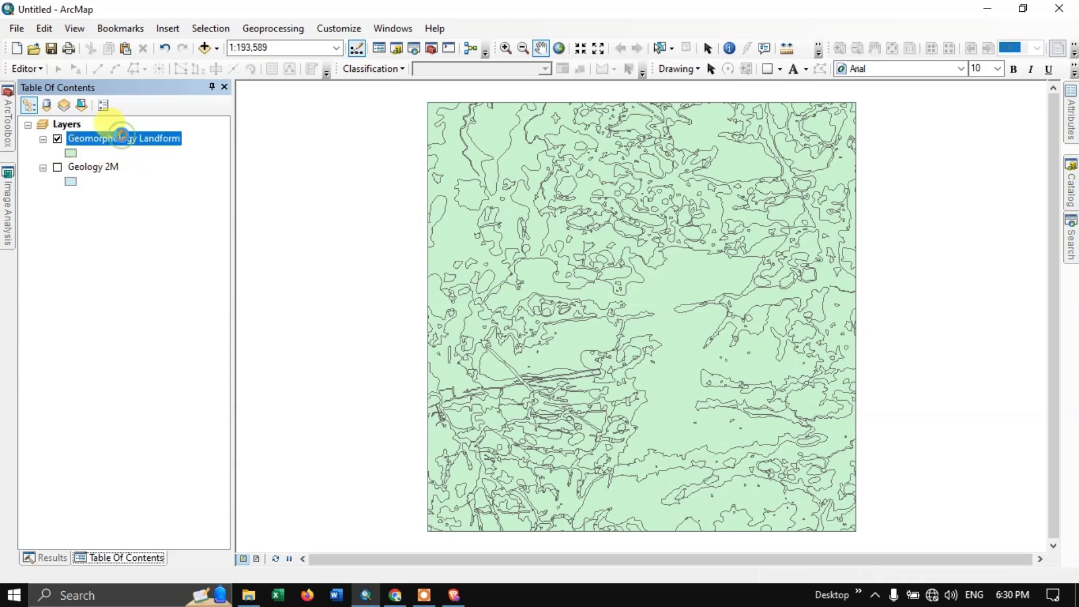
right_click(126, 138)
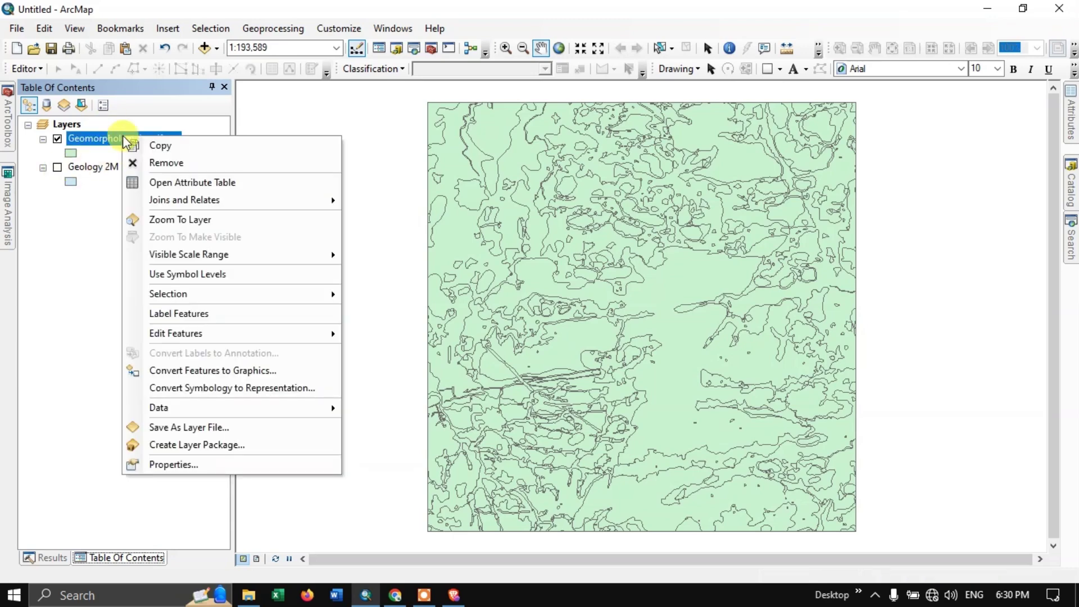
left_click(193, 465)
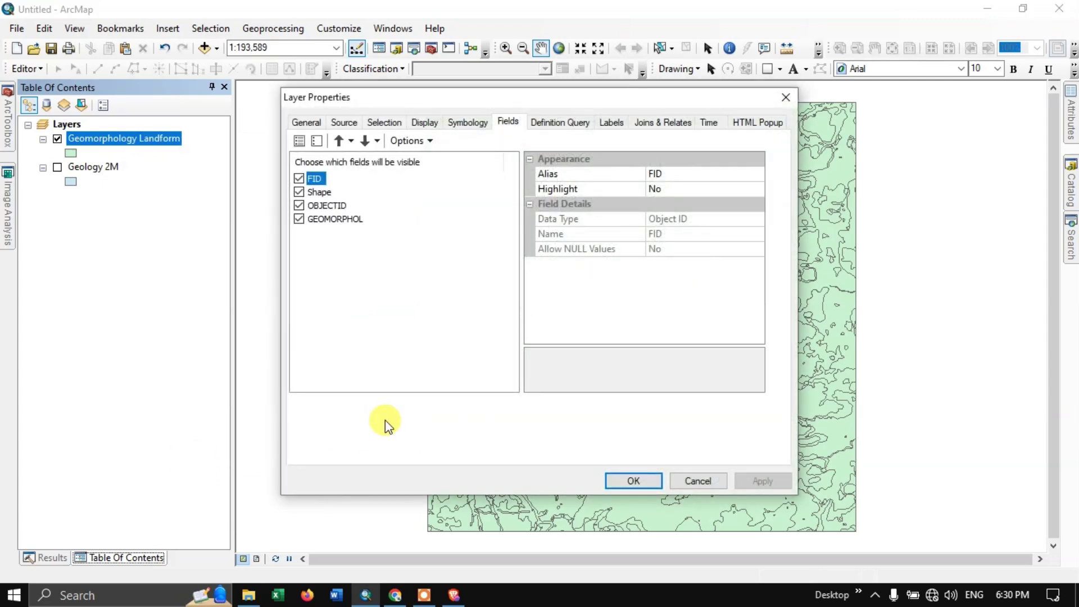
left_click(450, 124)
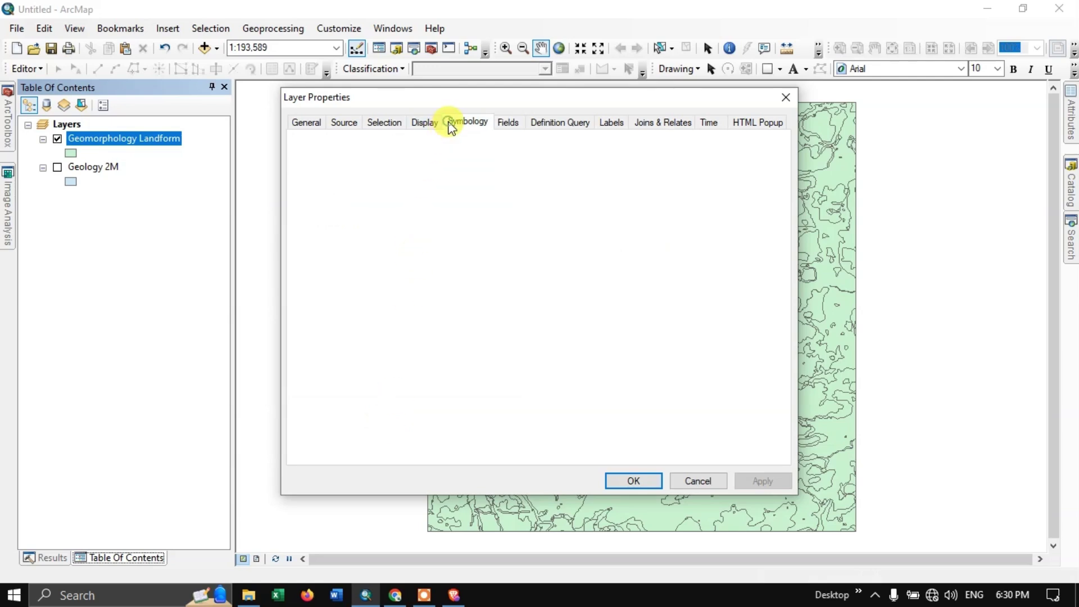
left_click(318, 176)
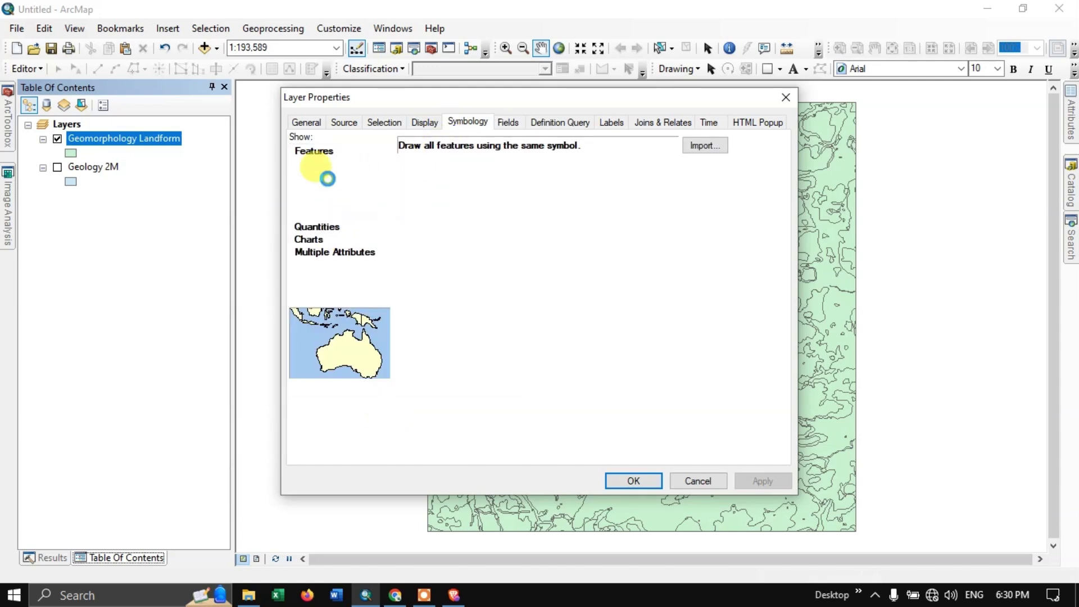
left_click(477, 179)
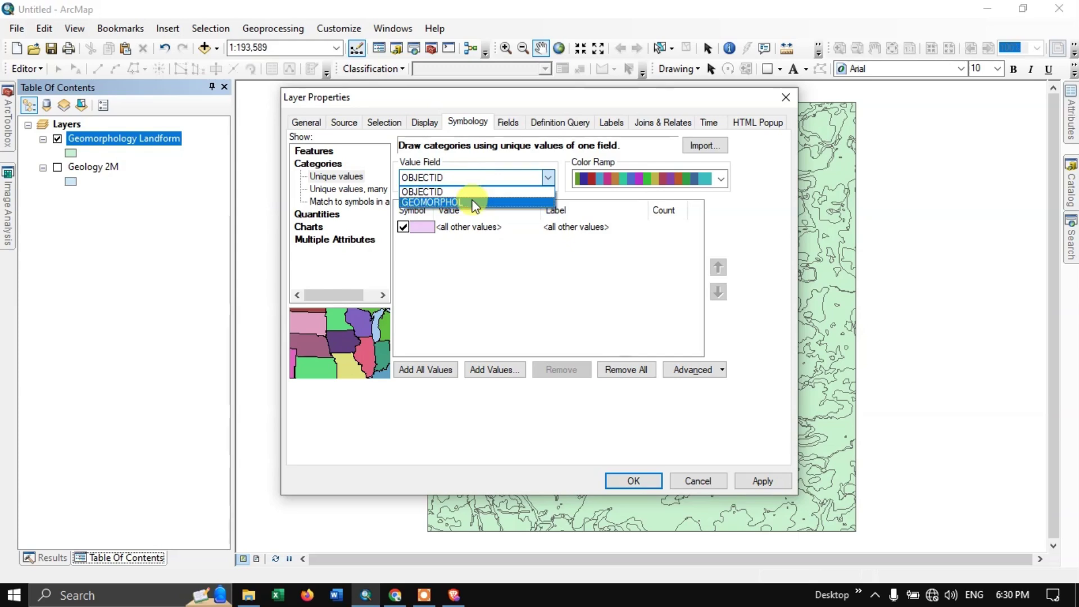
left_click(447, 201)
left_click(428, 370)
scroll(455, 344, "down", 3)
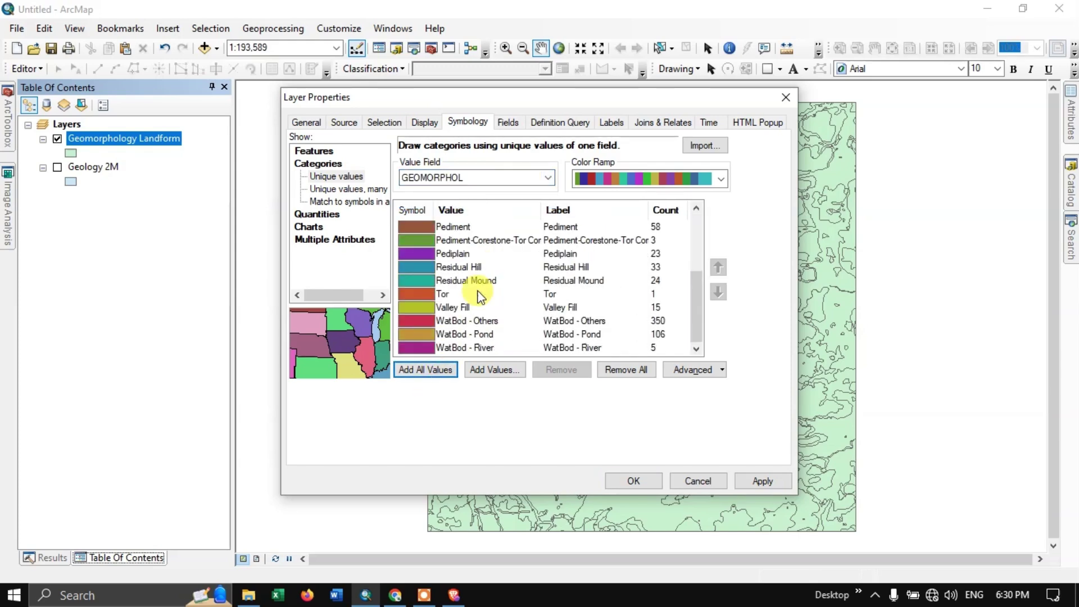
left_click(763, 482)
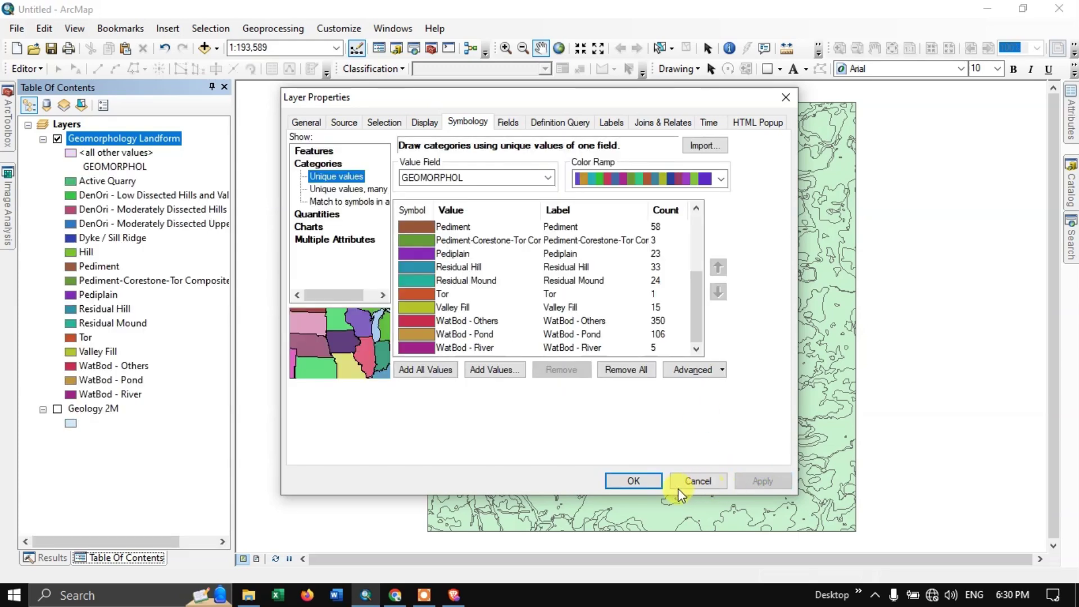
left_click(646, 484)
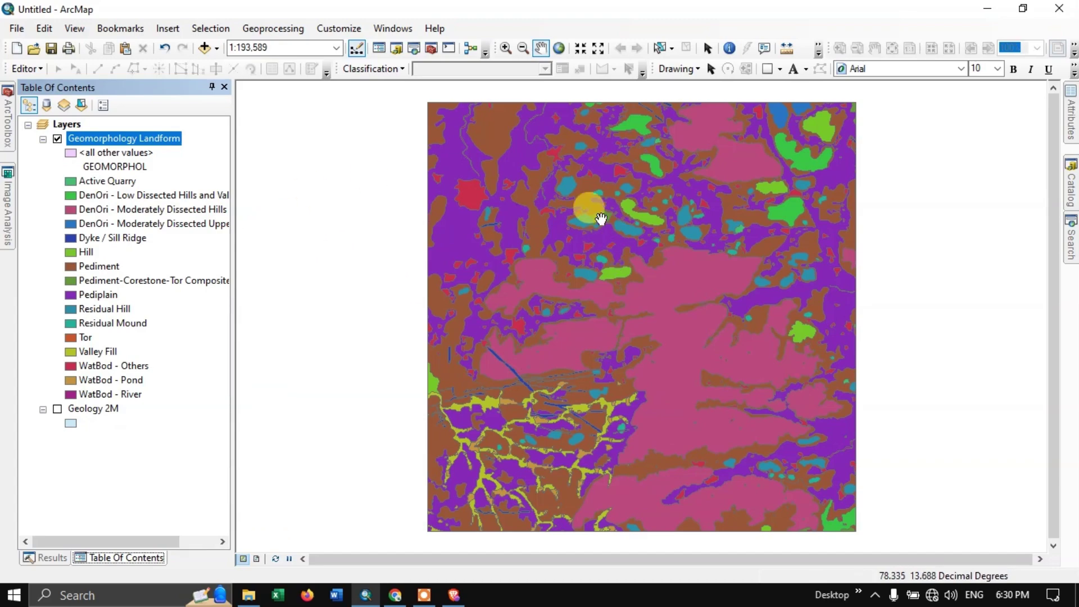
scroll(548, 243, "down", 2)
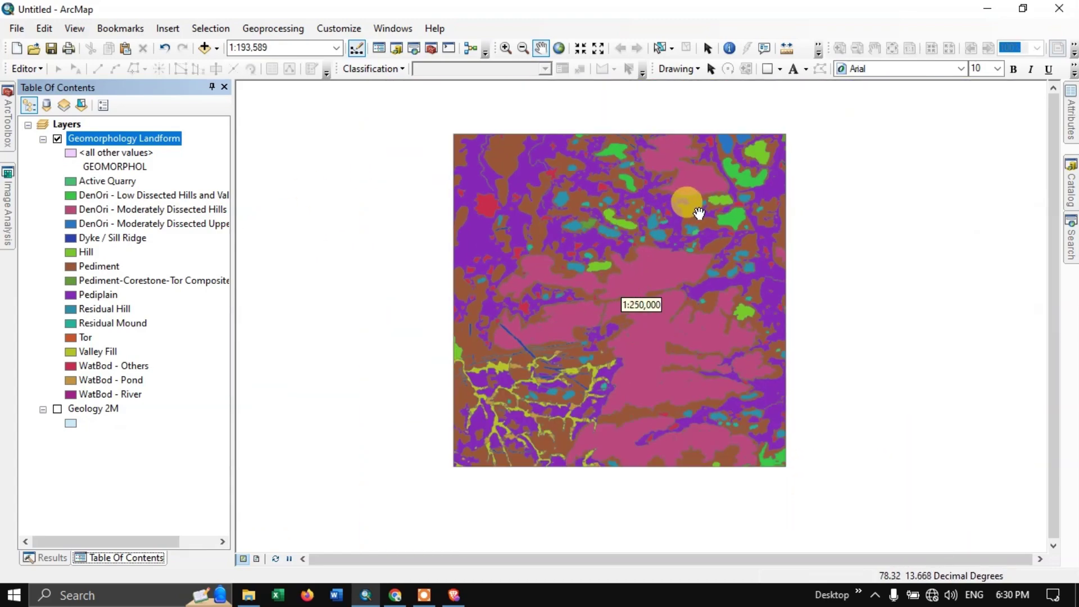
scroll(658, 227, "down", 1)
scroll(658, 227, "down", 1)
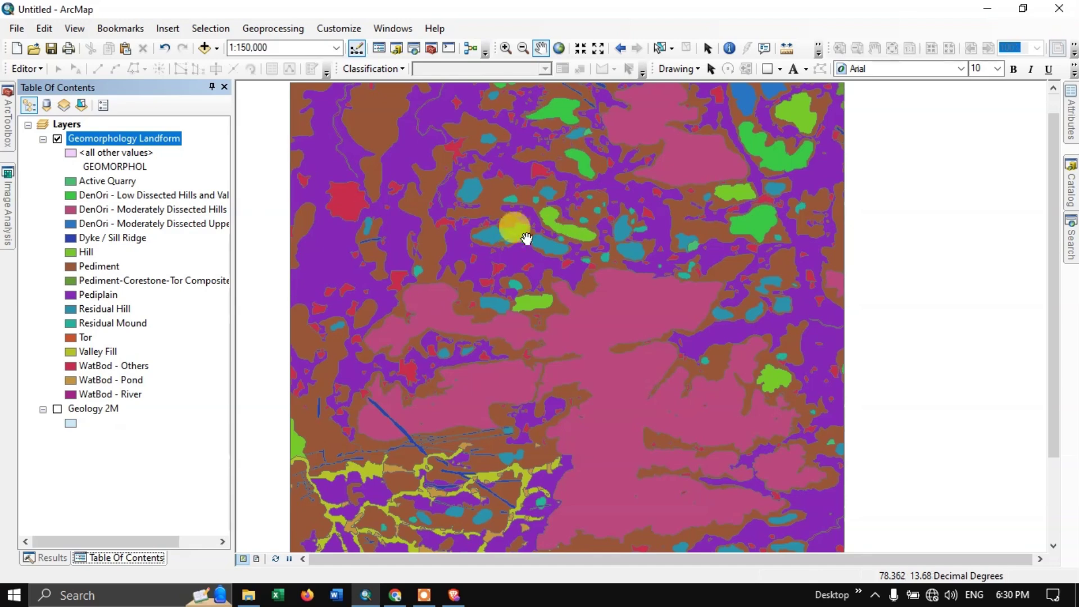
scroll(506, 228, "up", 1)
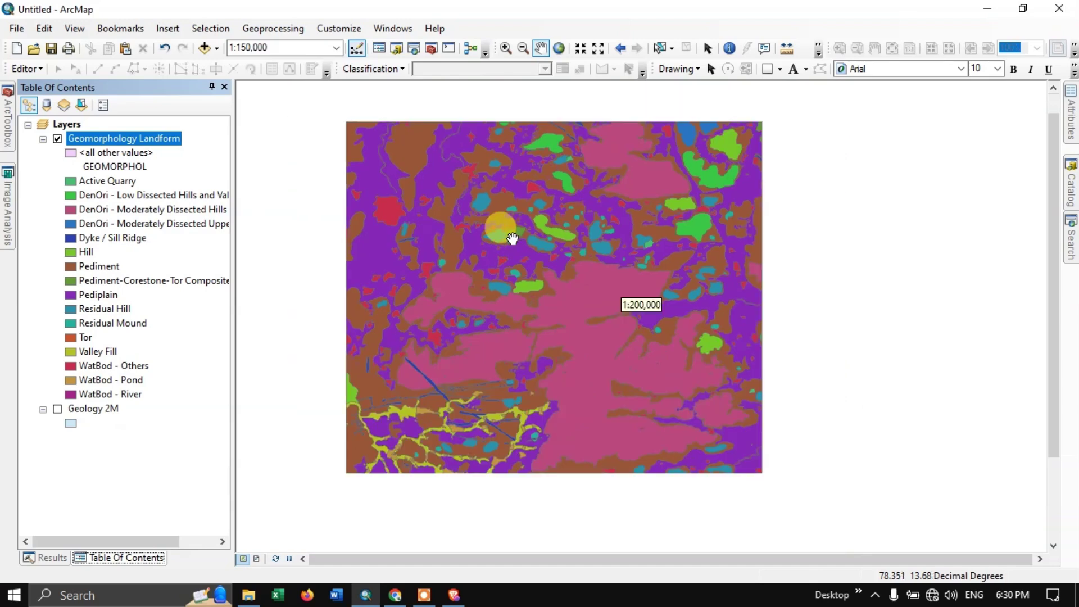
Turn on Geology 2M and turn off Geomorphology Landform in the Table Of Contents.
left_click(58, 409)
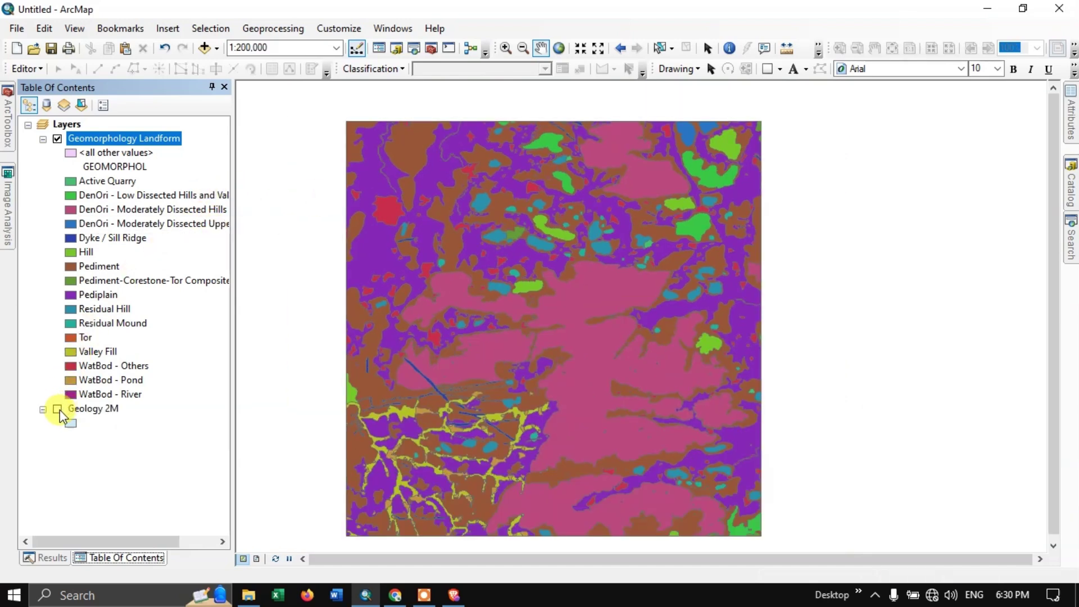
left_click(57, 138)
scroll(494, 277, "up", 1)
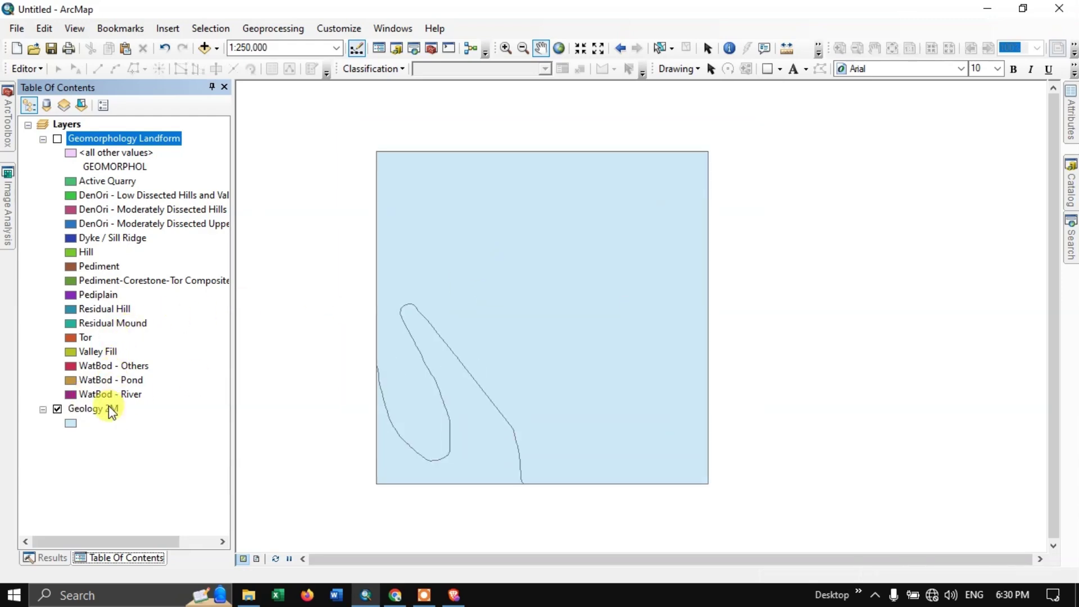
Symbolize Geology 2M by unique STRATIGRAP values, showing the two gneiss units in purple and green.
right_click(109, 406)
left_click(195, 394)
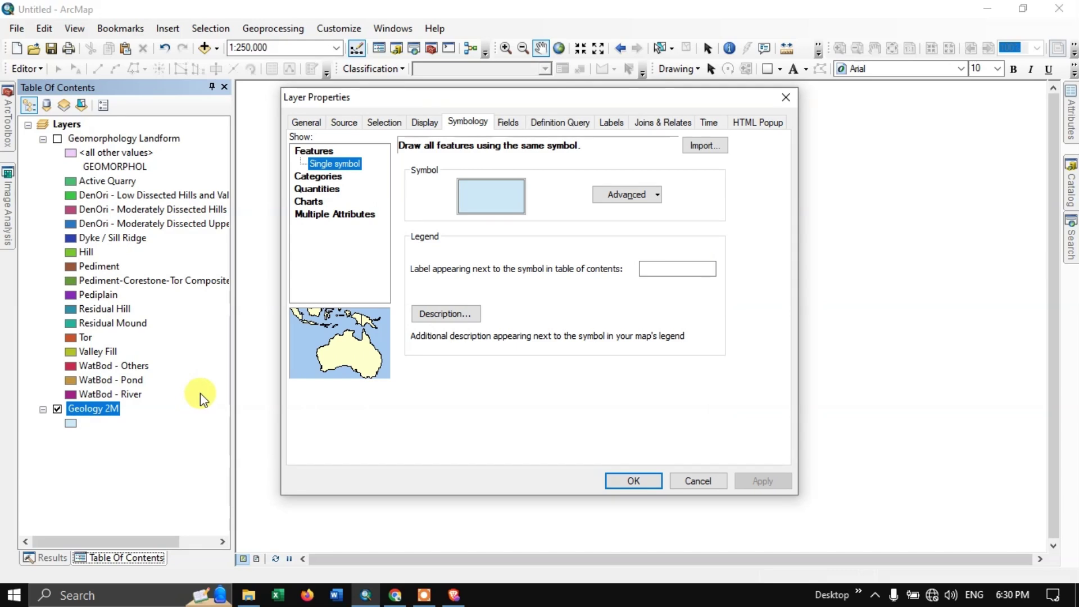
left_click(425, 123)
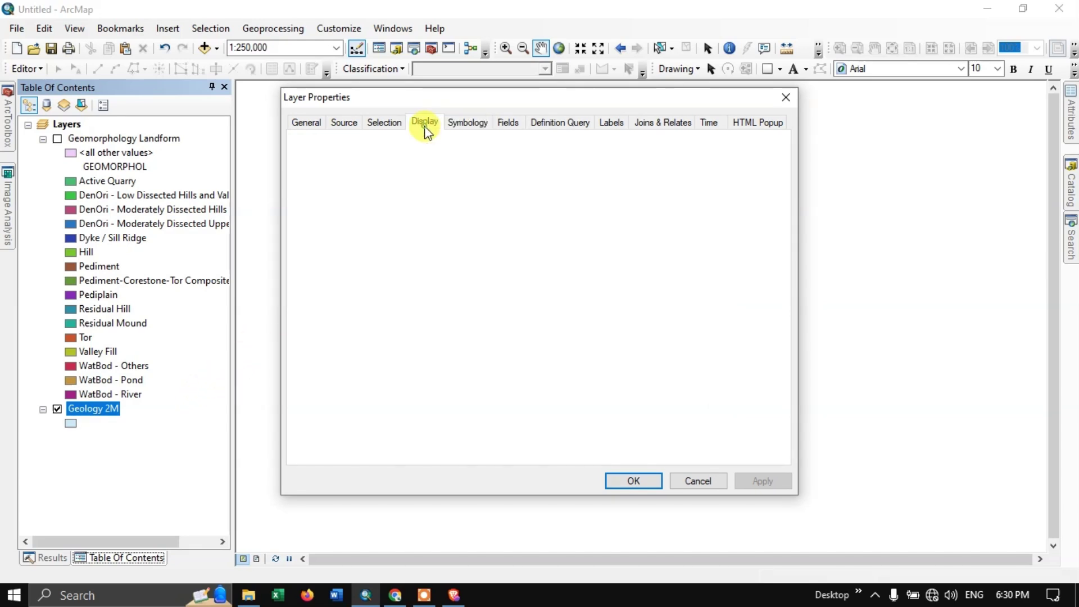
left_click(482, 124)
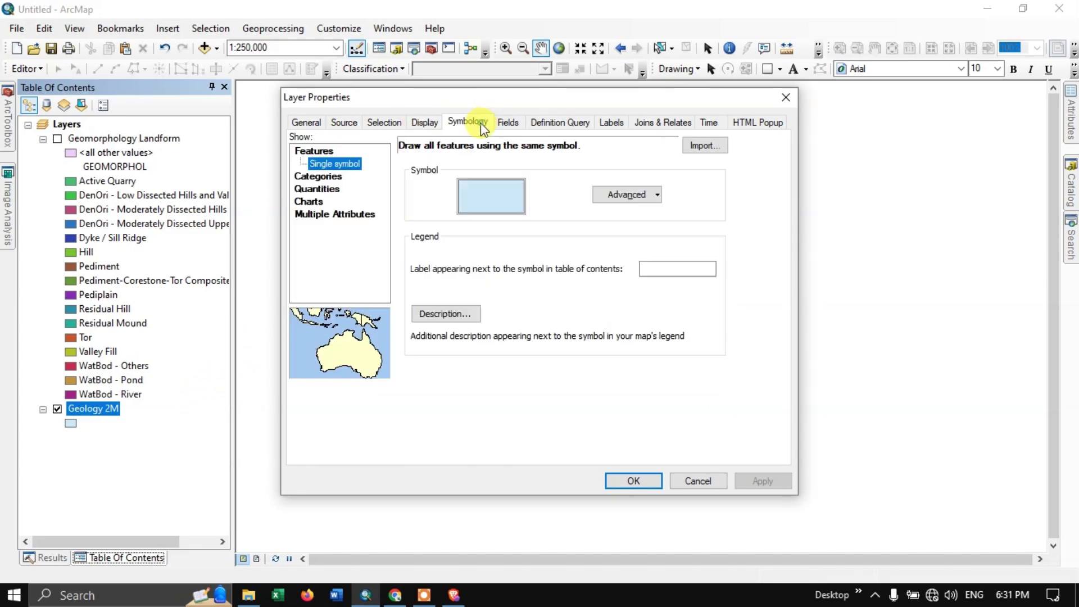
left_click(325, 177)
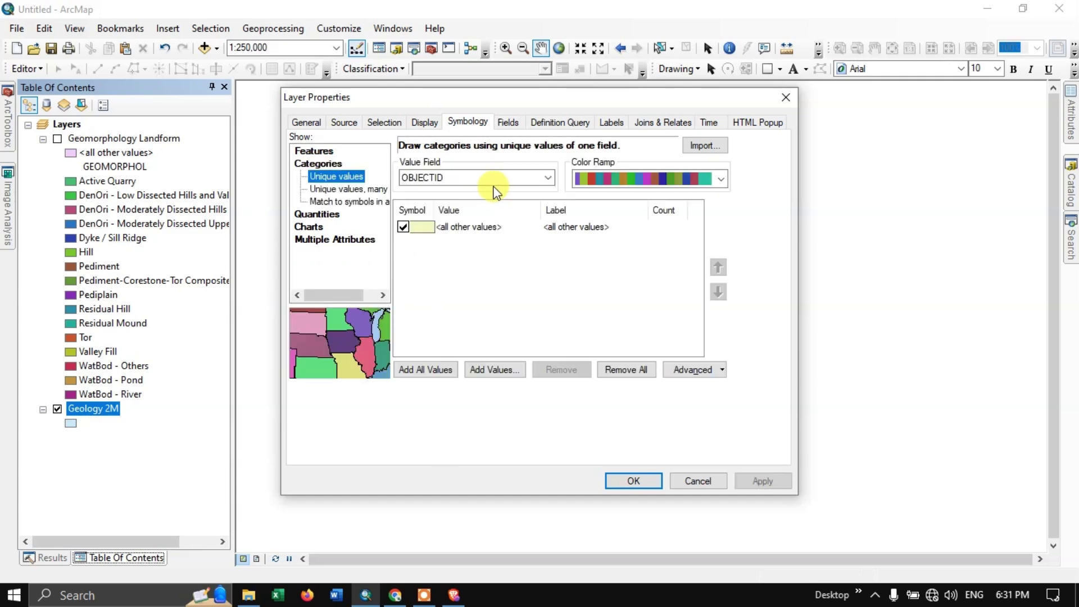
left_click(469, 178)
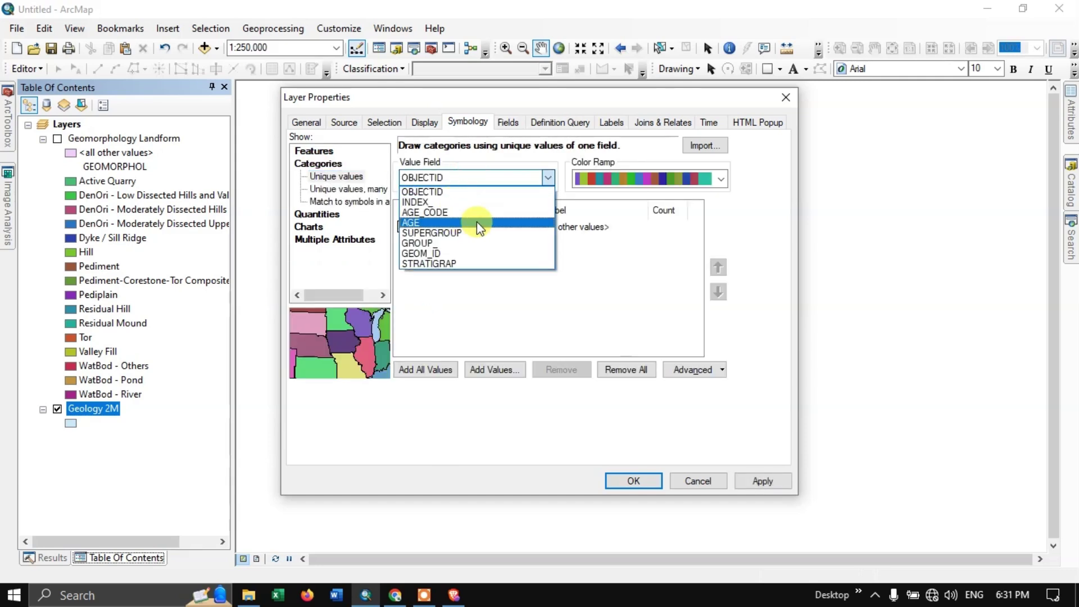
left_click(459, 264)
left_click(425, 369)
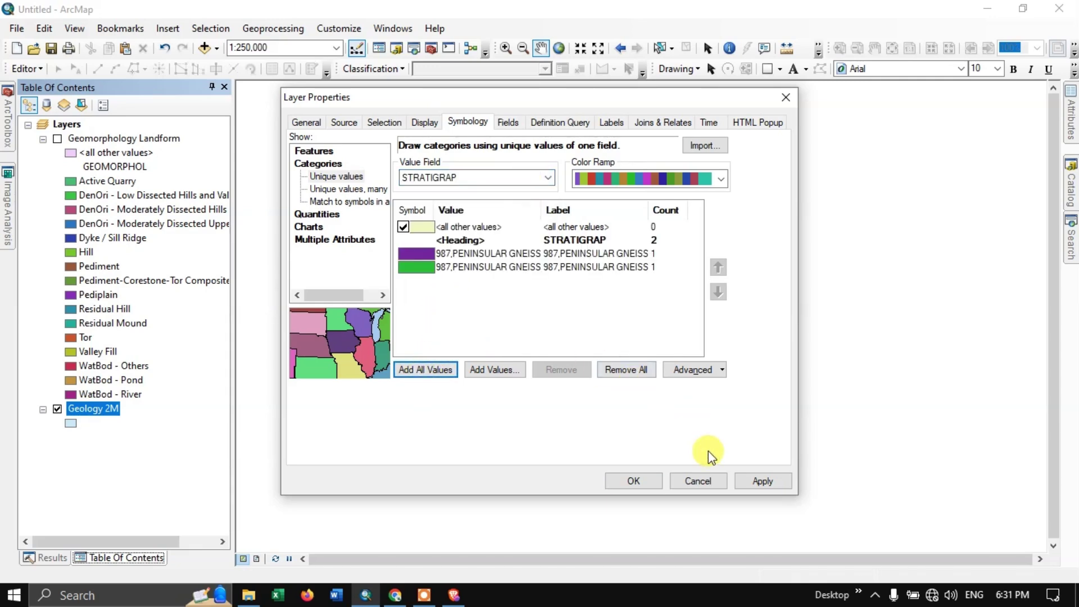
left_click(756, 480)
left_click(645, 479)
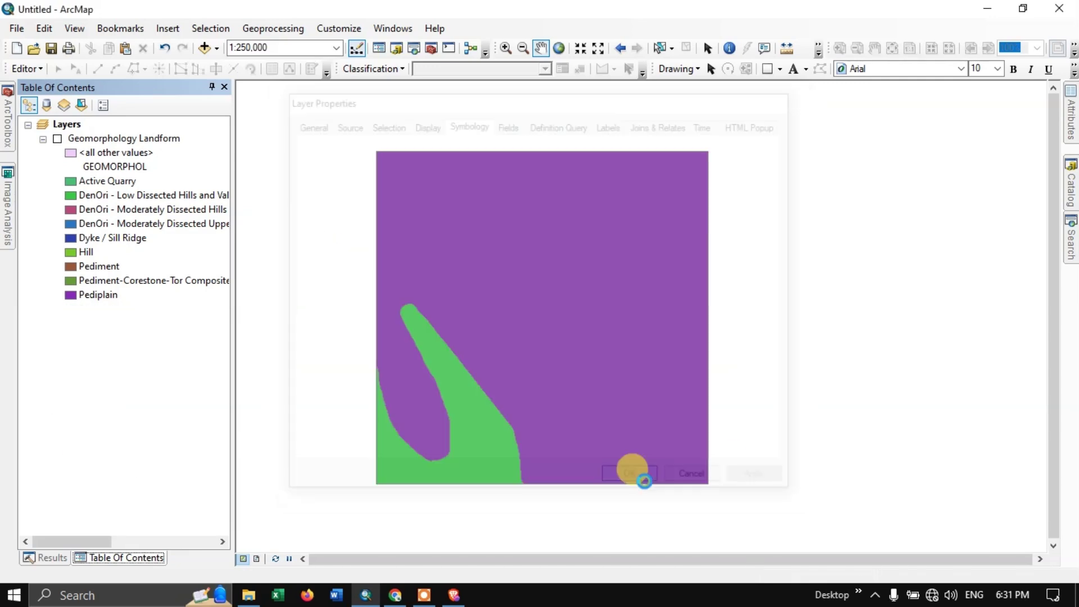
scroll(660, 383, "up", 1)
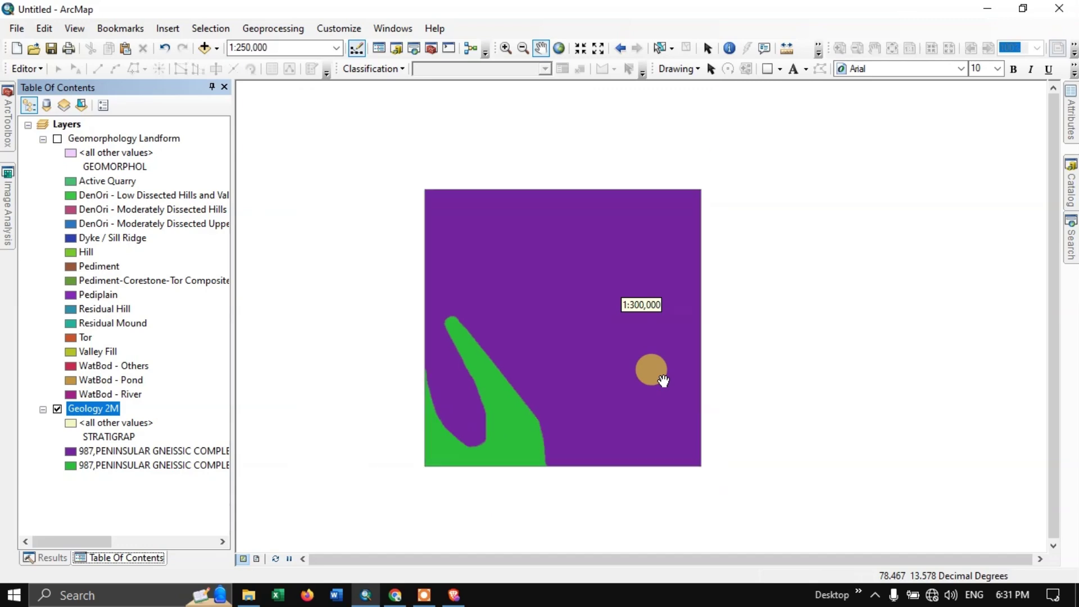
Re-enable Geomorphology Landform so its coloured landform categories draw above the Geology 2M units.
left_click(57, 138)
scroll(689, 272, "down", 2)
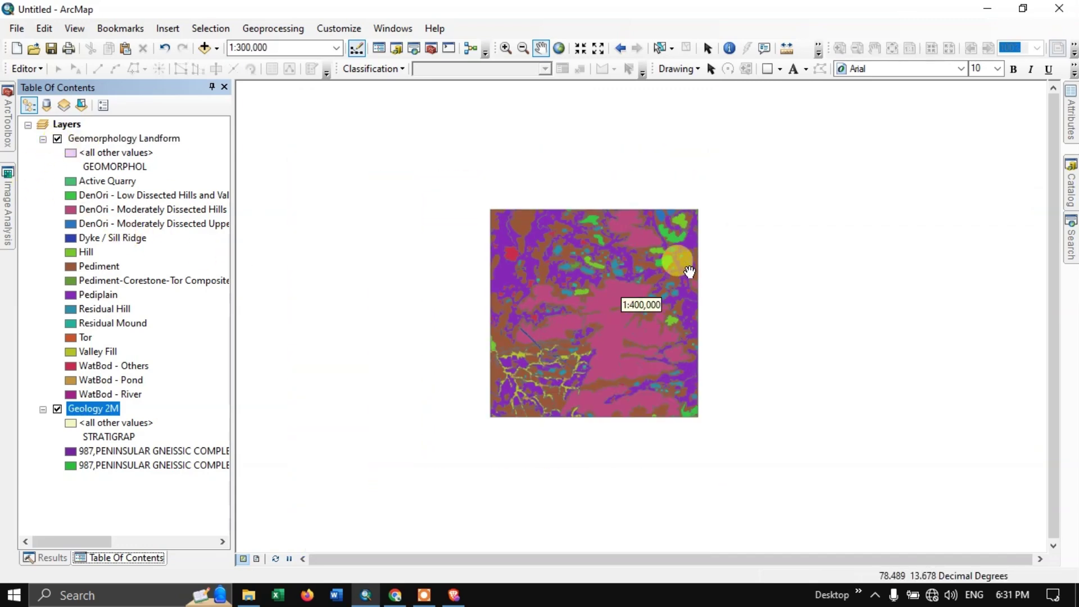
scroll(580, 293, "up", 1)
scroll(580, 293, "down", 1)
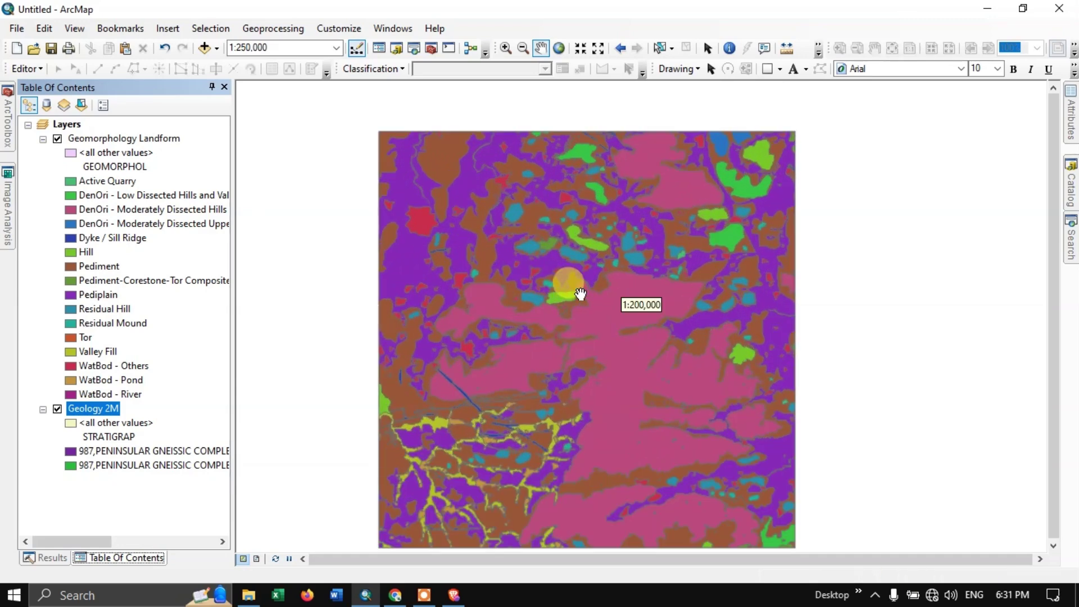